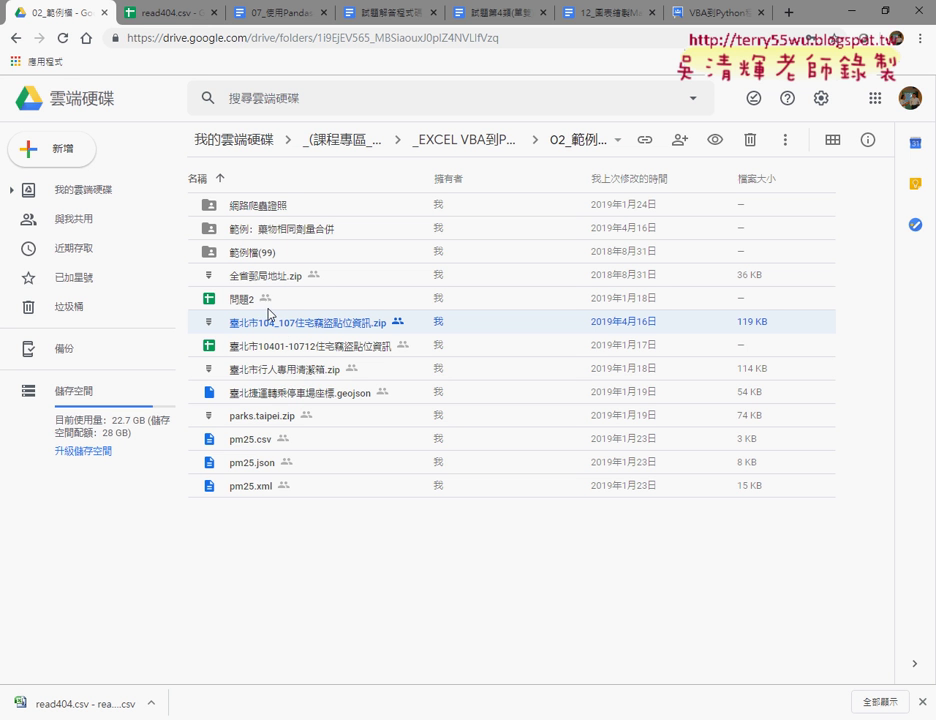
Preview all.csv inside the 臺北市104_107住宅竊盜點位資訊.zip archive in Drive, then switch to the Excel workbook
{"action": "double_click", "coordinate": [294, 332]}
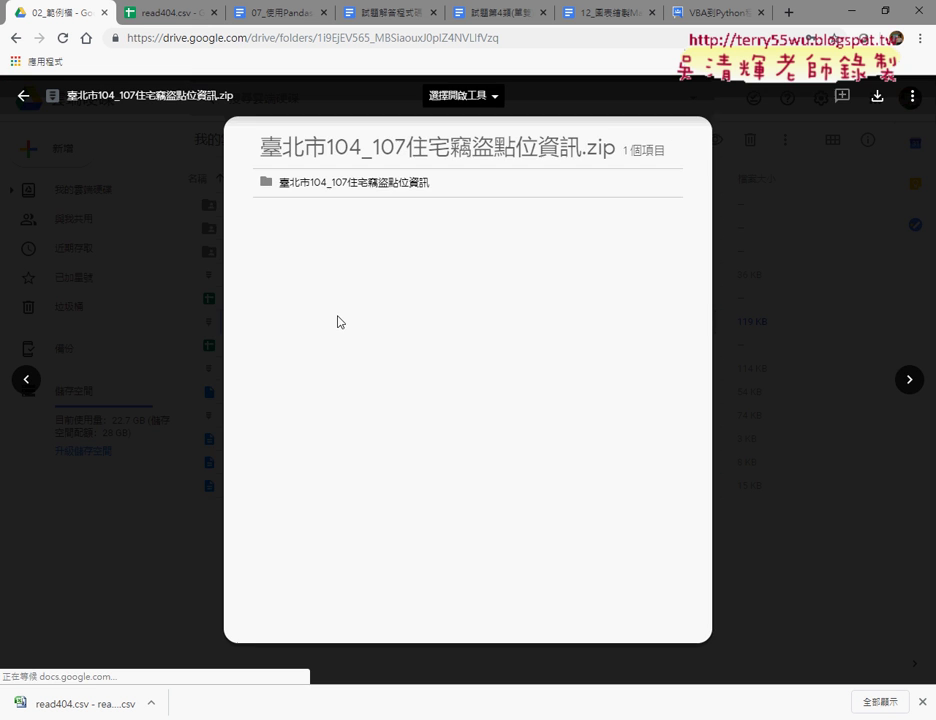
{"action": "left_click", "coordinate": [370, 195]}
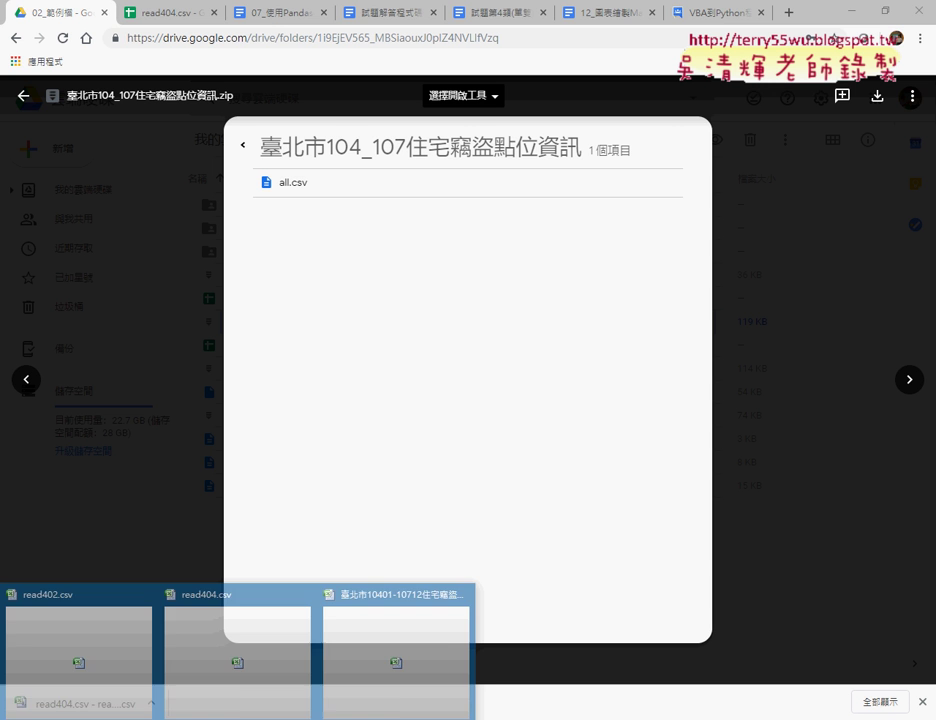
{"action": "left_click", "coordinate": [349, 657]}
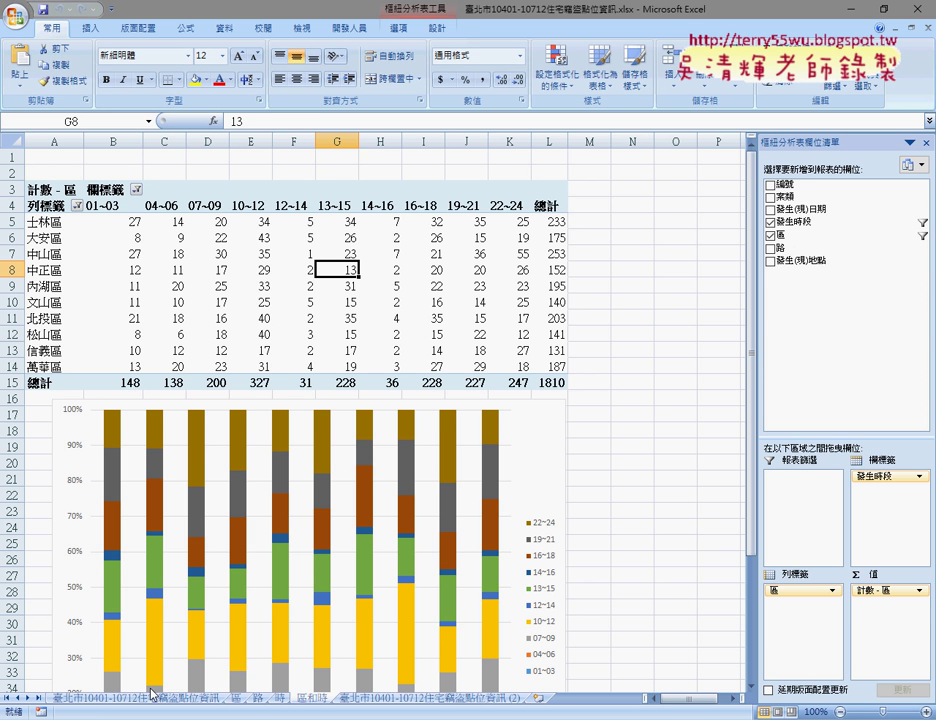
Glance at the raw burglary records, then view the 區 pivot counting 1942 burglaries by district
{"action": "left_click", "coordinate": [96, 705]}
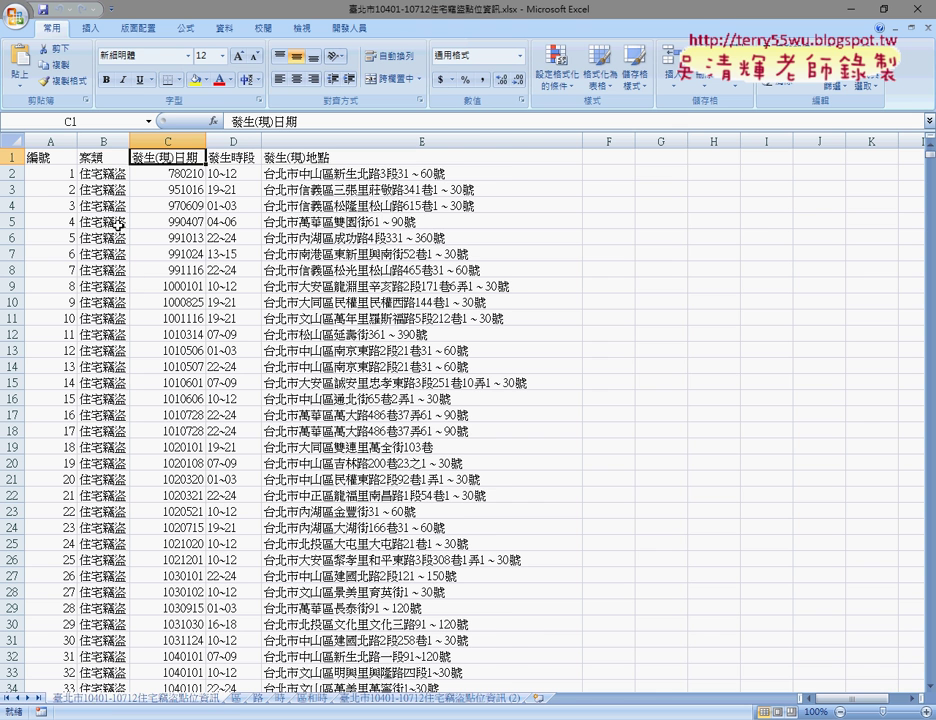
{"action": "left_click", "coordinate": [232, 699]}
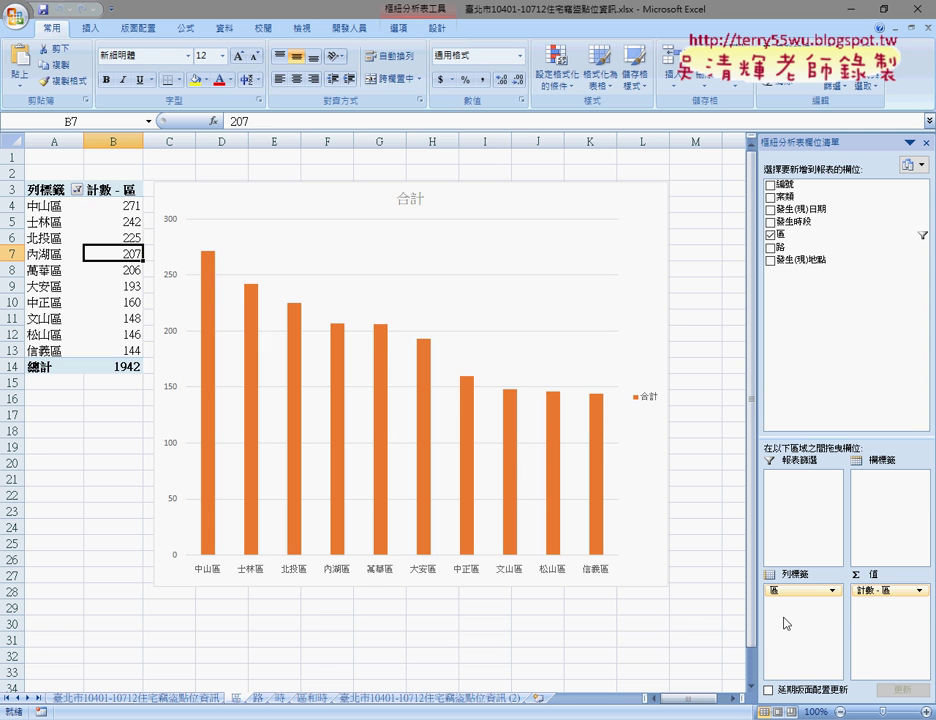
{"action": "left_click_drag", "start_coordinate": [890, 590], "coordinate": [800, 355]}
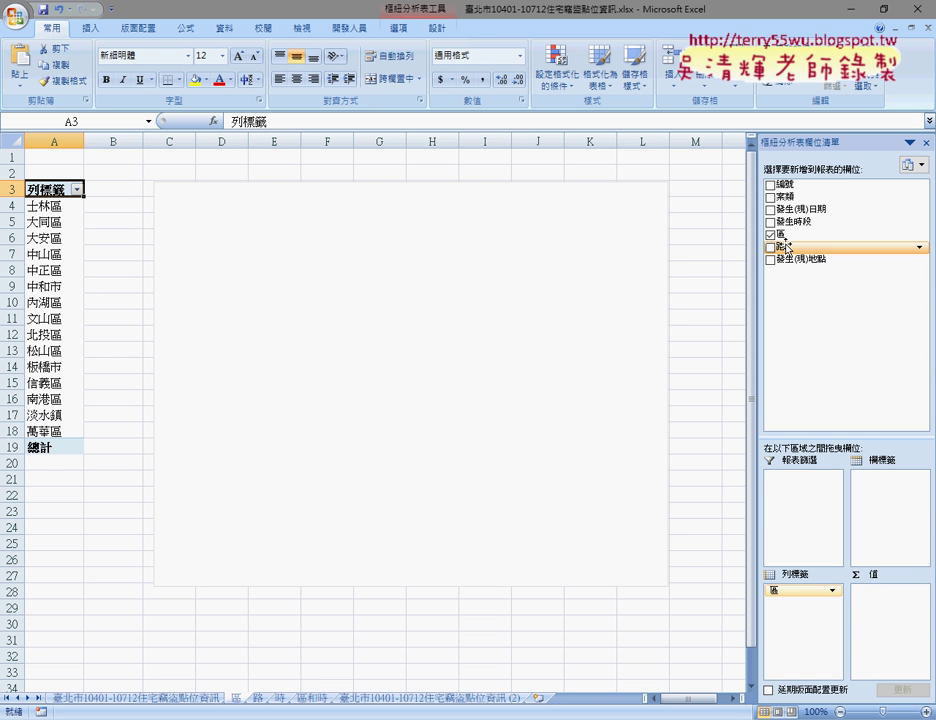
{"action": "left_click_drag", "start_coordinate": [786, 240], "coordinate": [877, 603]}
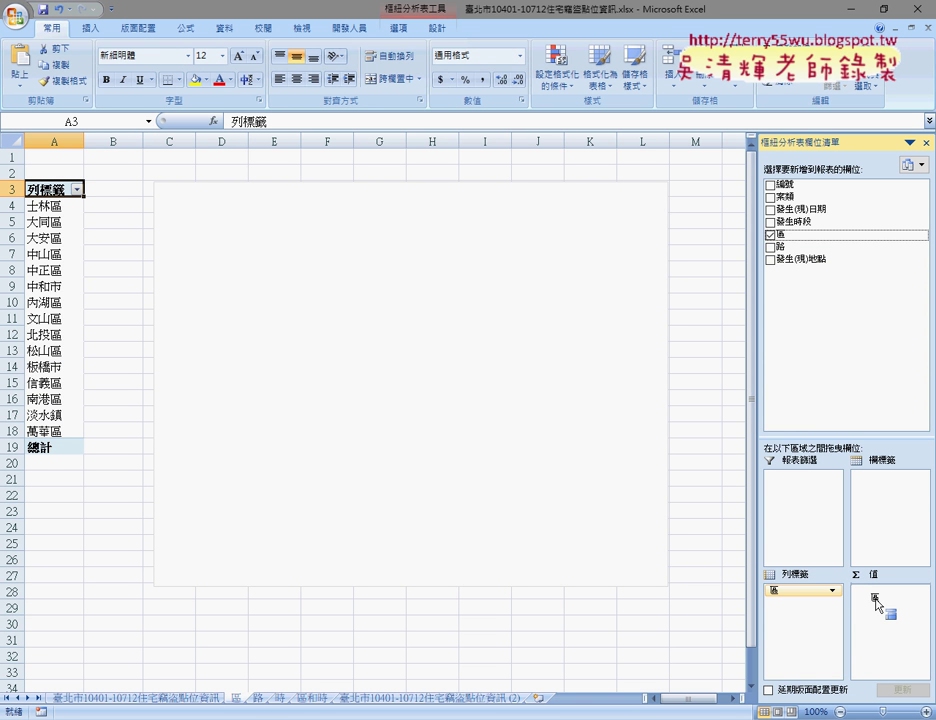
{"action": "left_click_drag", "start_coordinate": [877, 603], "coordinate": [880, 608]}
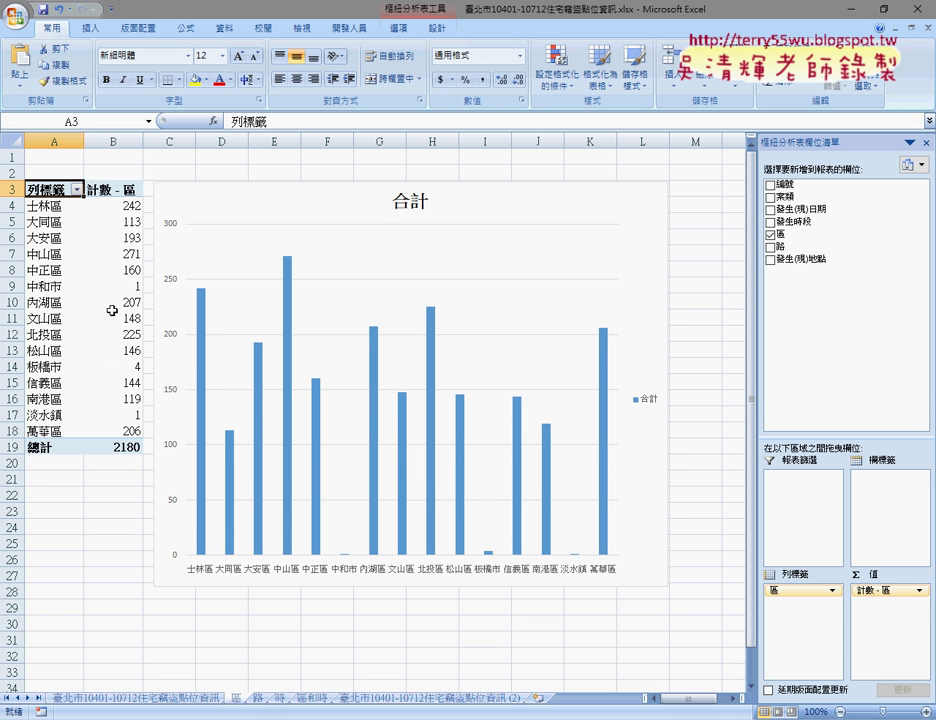
{"action": "left_click", "coordinate": [128, 189]}
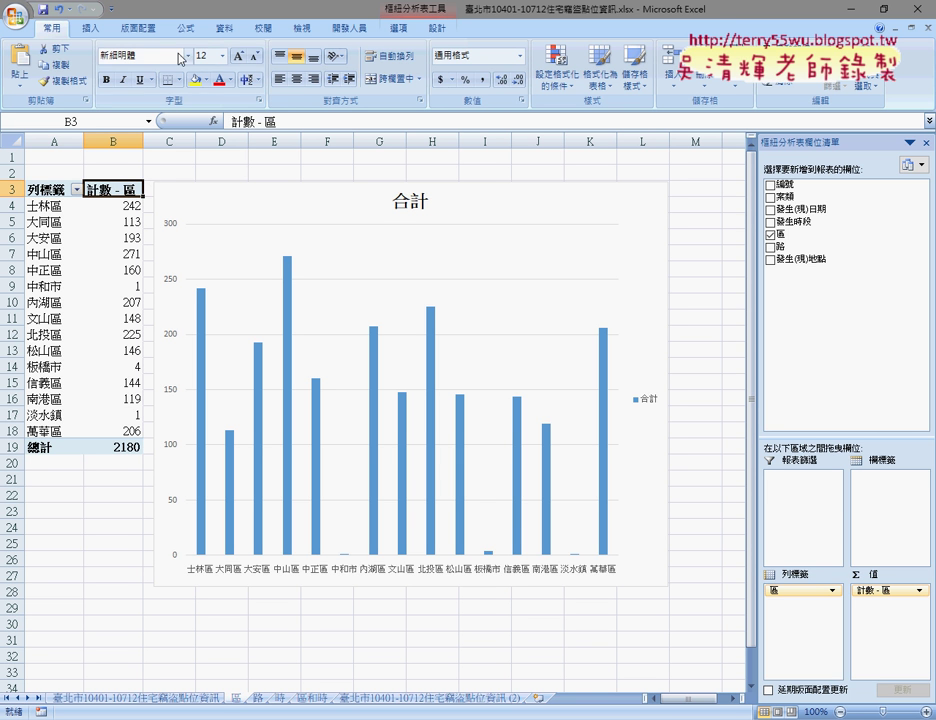
{"action": "left_click", "coordinate": [227, 30]}
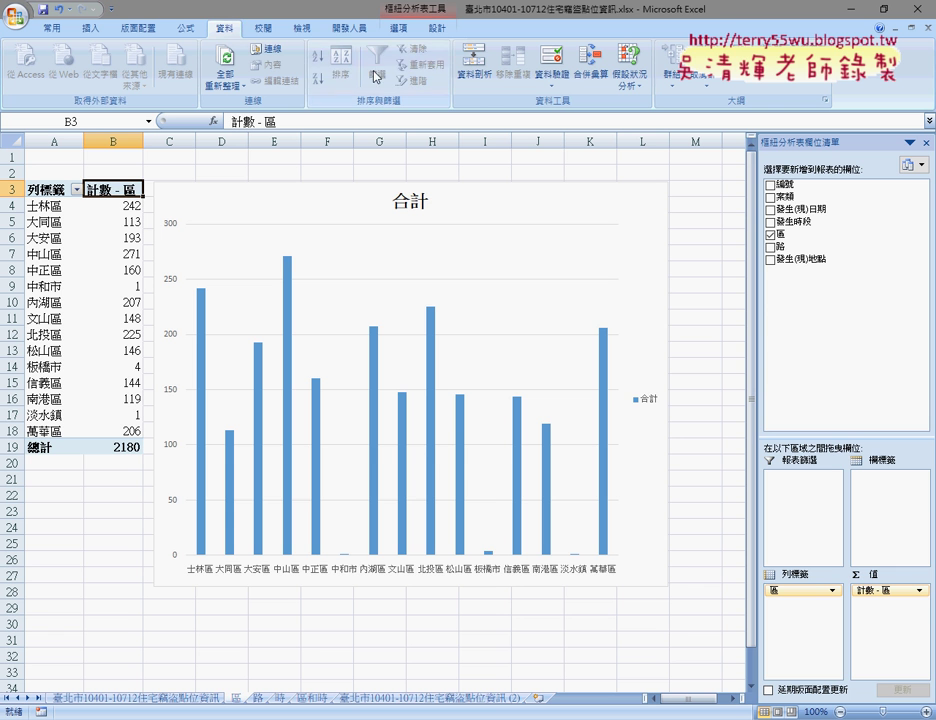
{"action": "left_click", "coordinate": [124, 222]}
{"action": "left_click", "coordinate": [125, 204]}
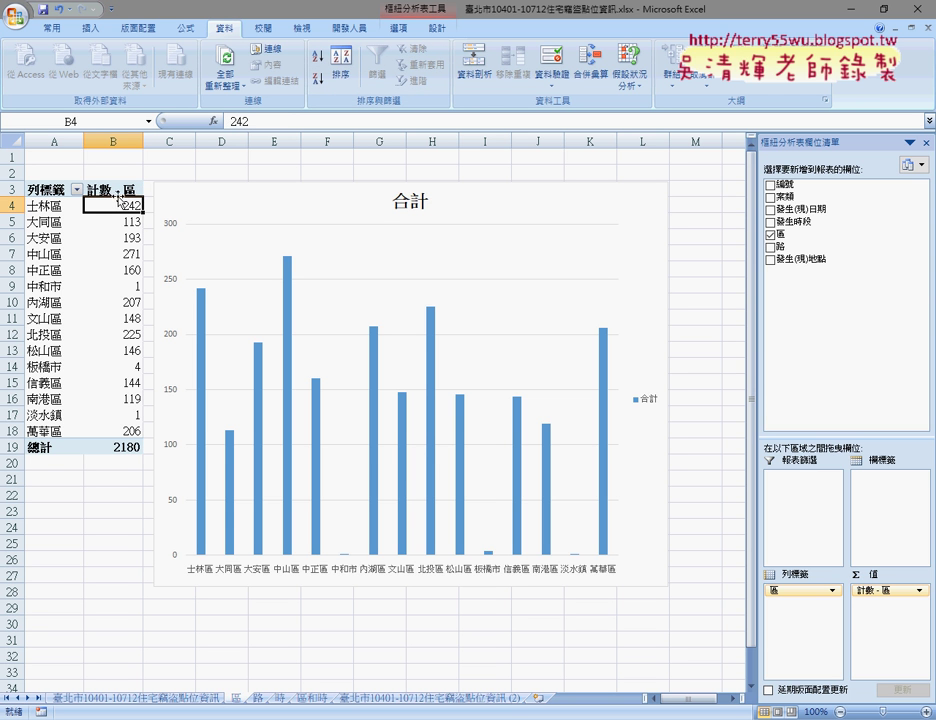
{"action": "left_click", "coordinate": [115, 190]}
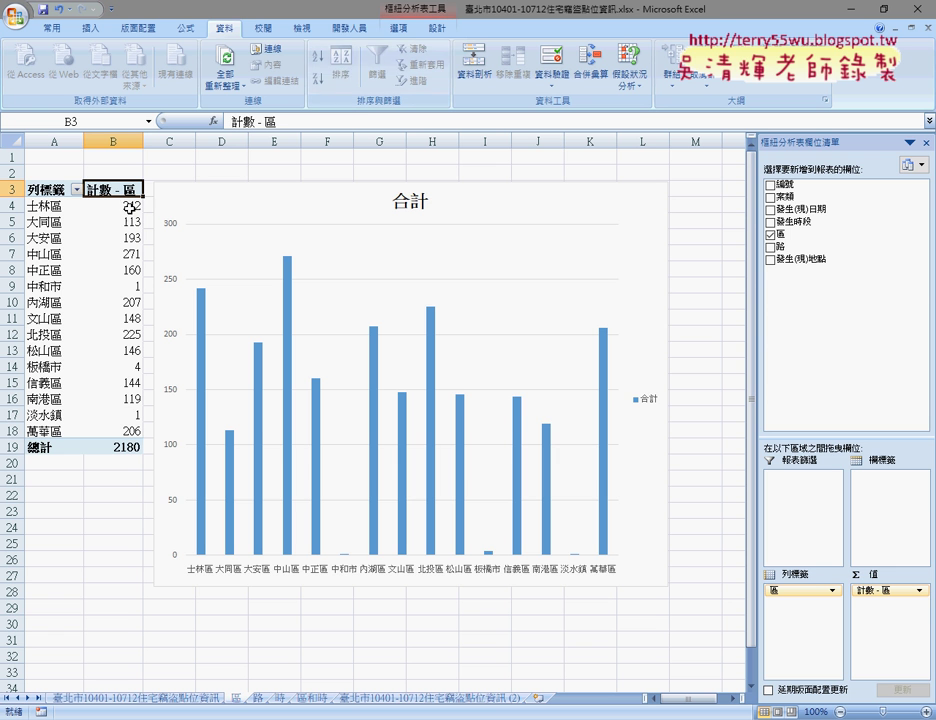
{"action": "left_click", "coordinate": [124, 204]}
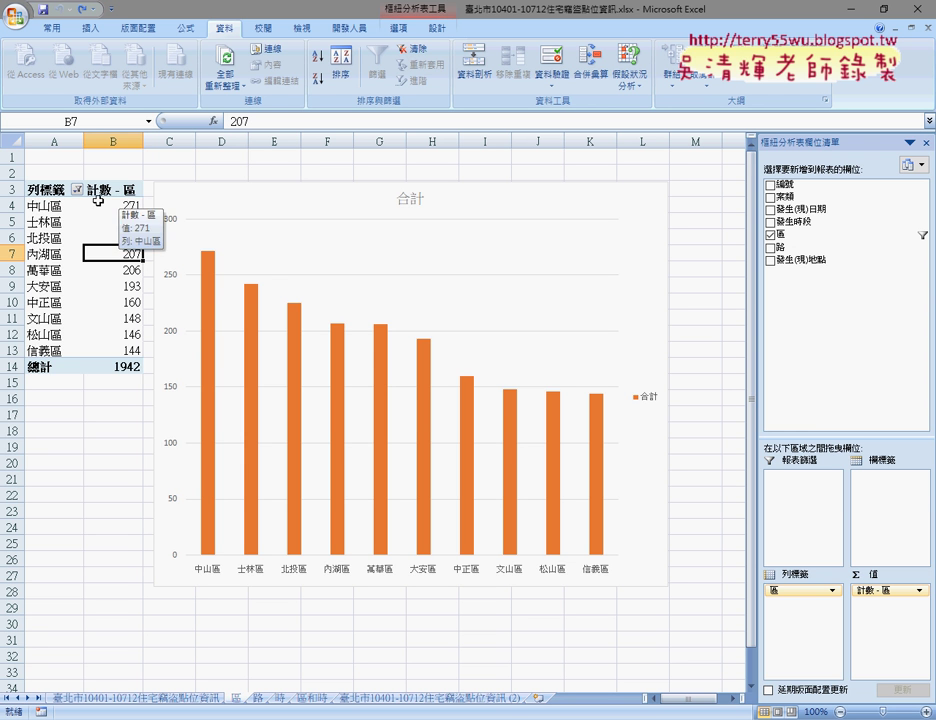
Sort the district rows Z→A by name from the Row Labels filter options
{"action": "left_click", "coordinate": [77, 190]}
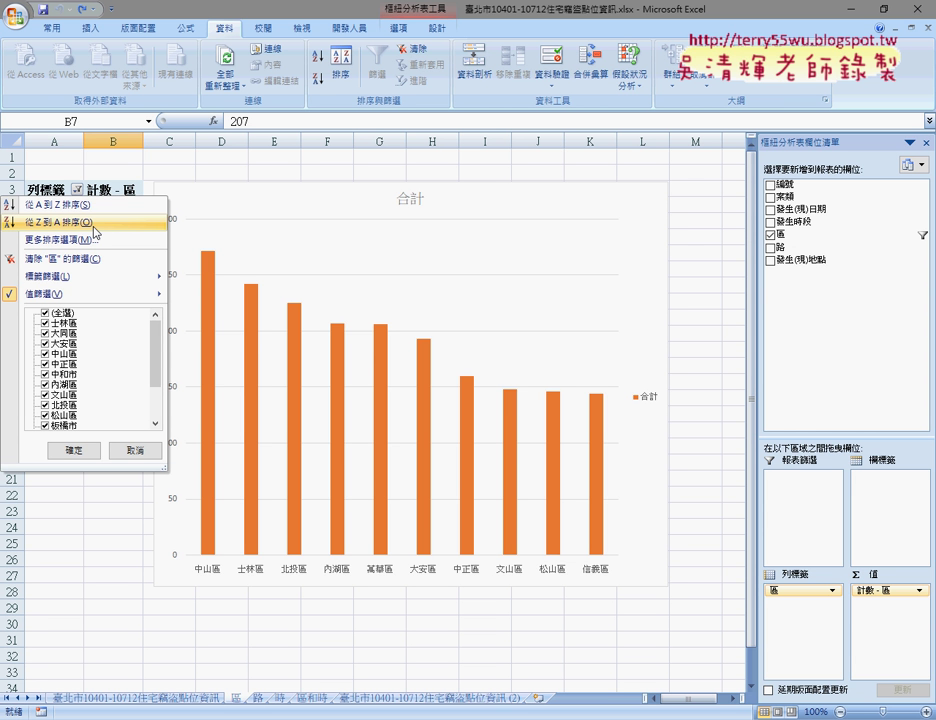
{"action": "left_click", "coordinate": [95, 222]}
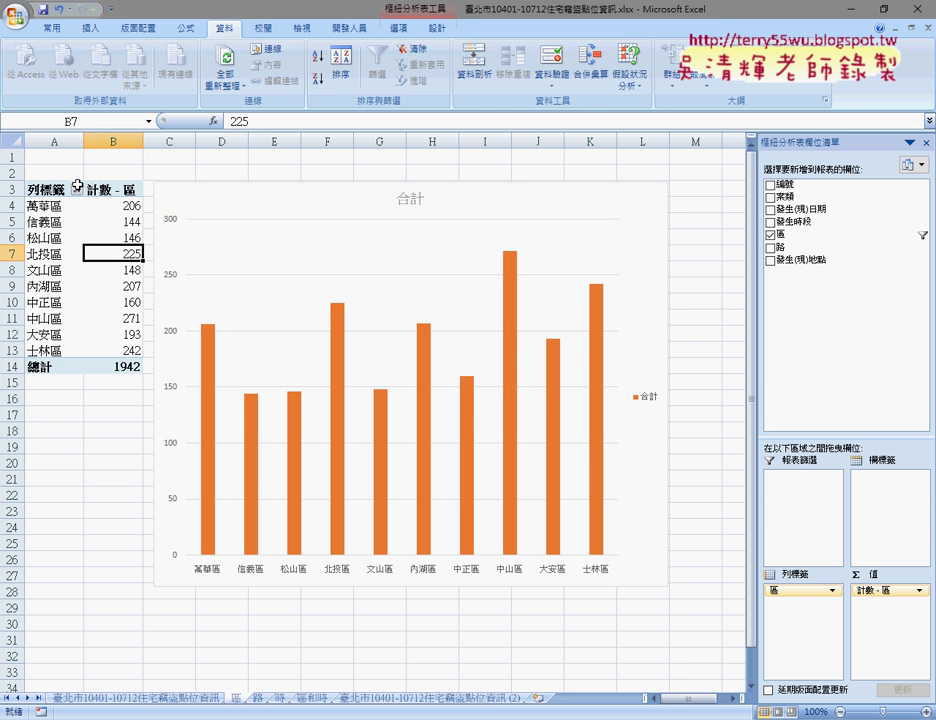
{"action": "left_click", "coordinate": [55, 189]}
{"action": "left_click", "coordinate": [77, 189]}
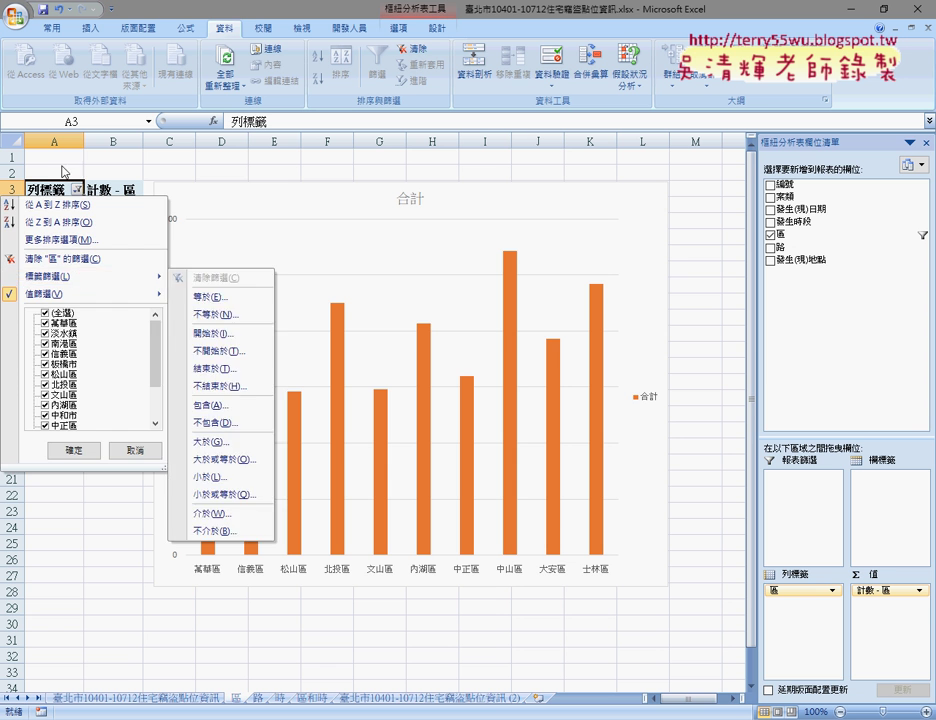
{"action": "key", "text": "Escape"}
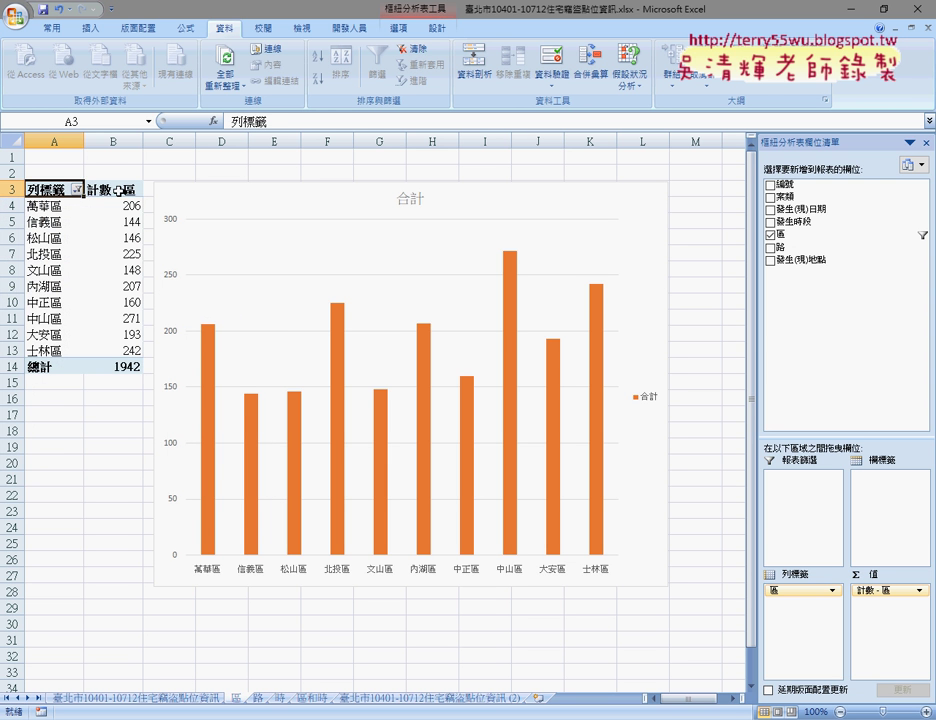
Sort the district counts largest first with Data > Sort Z to A, putting 中山區 (271) on top
{"action": "left_click", "coordinate": [96, 187]}
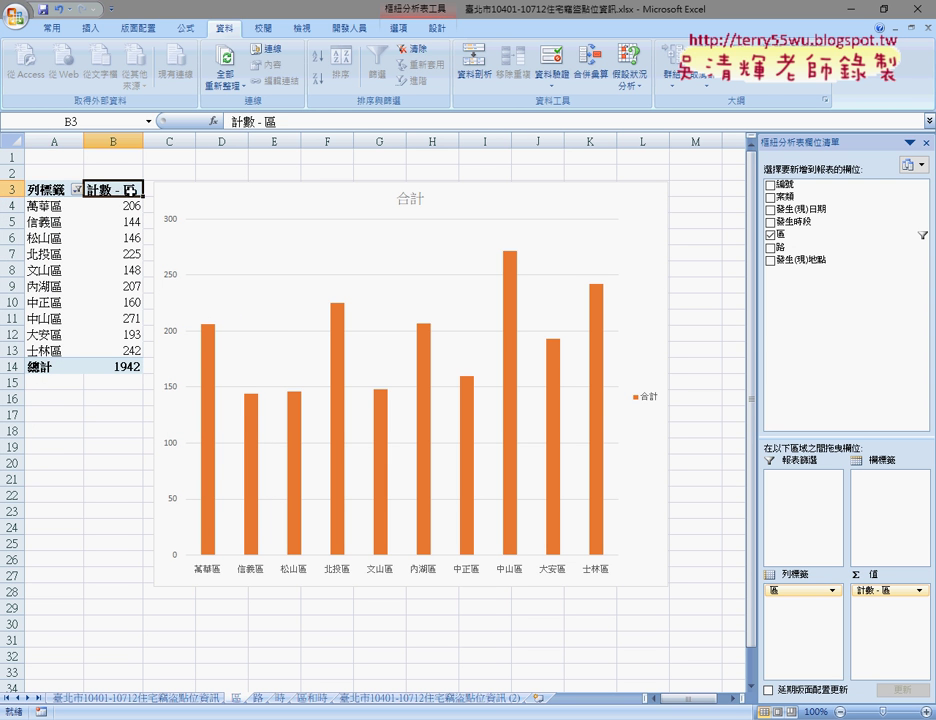
{"action": "left_click", "coordinate": [78, 190]}
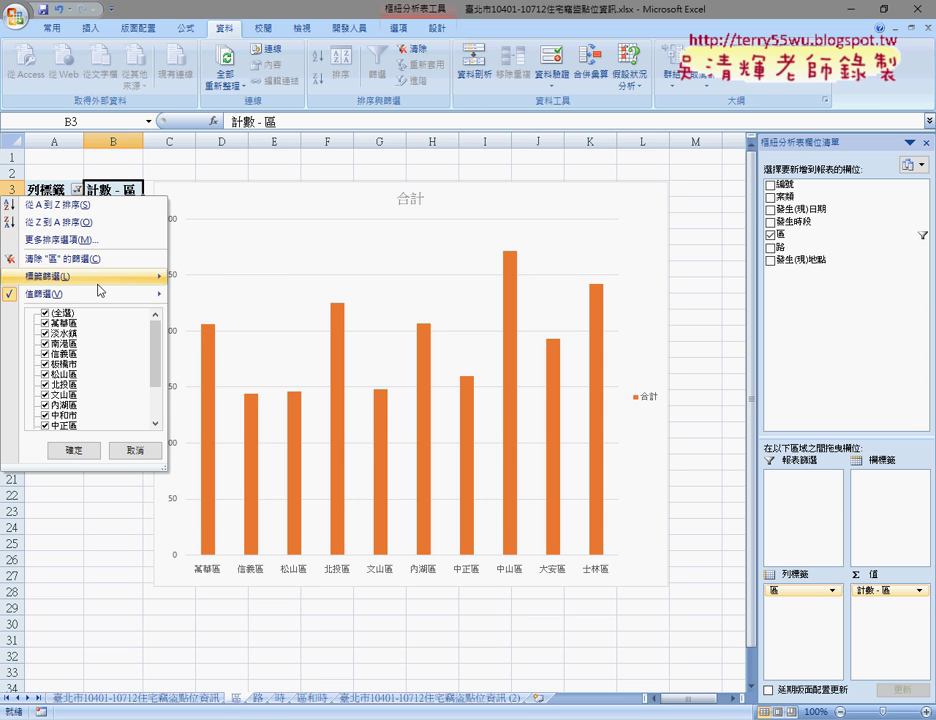
{"action": "mouse_move", "coordinate": [60, 276]}
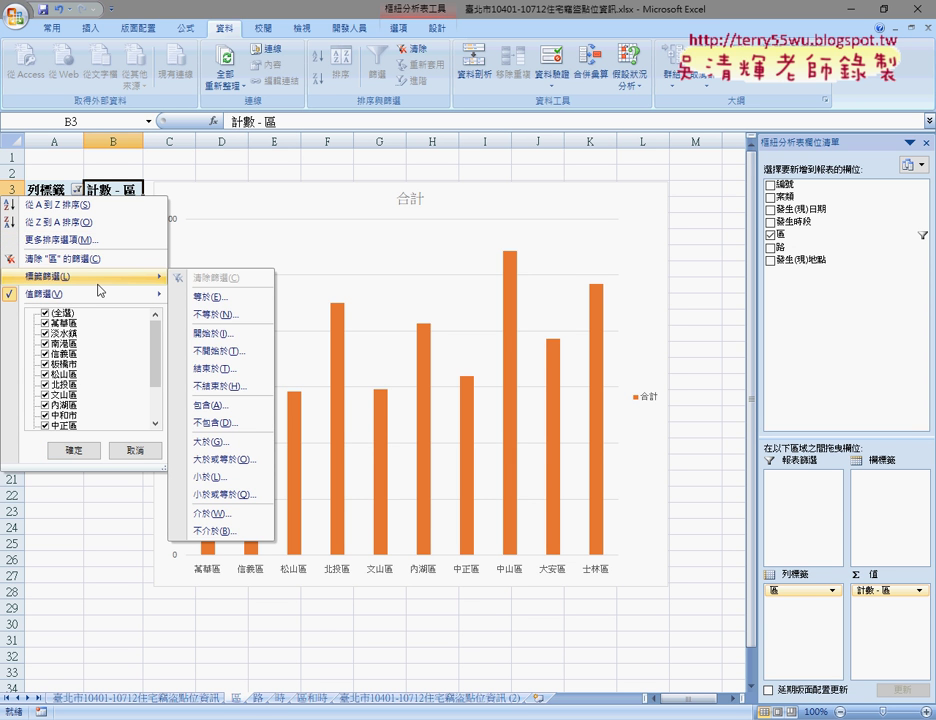
{"action": "left_click", "coordinate": [86, 189]}
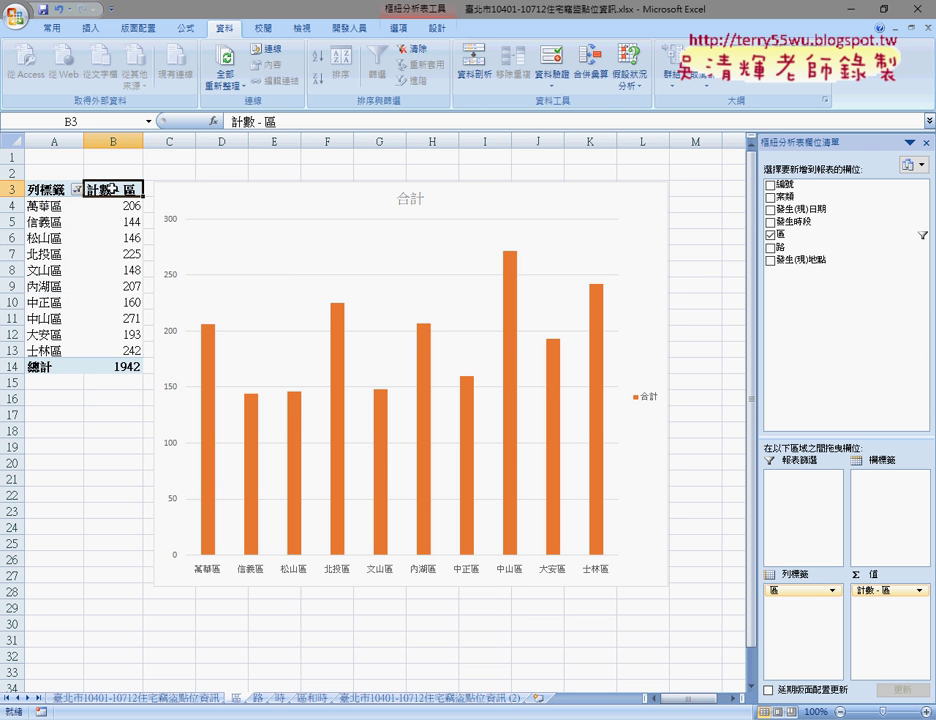
{"action": "left_click", "coordinate": [122, 204]}
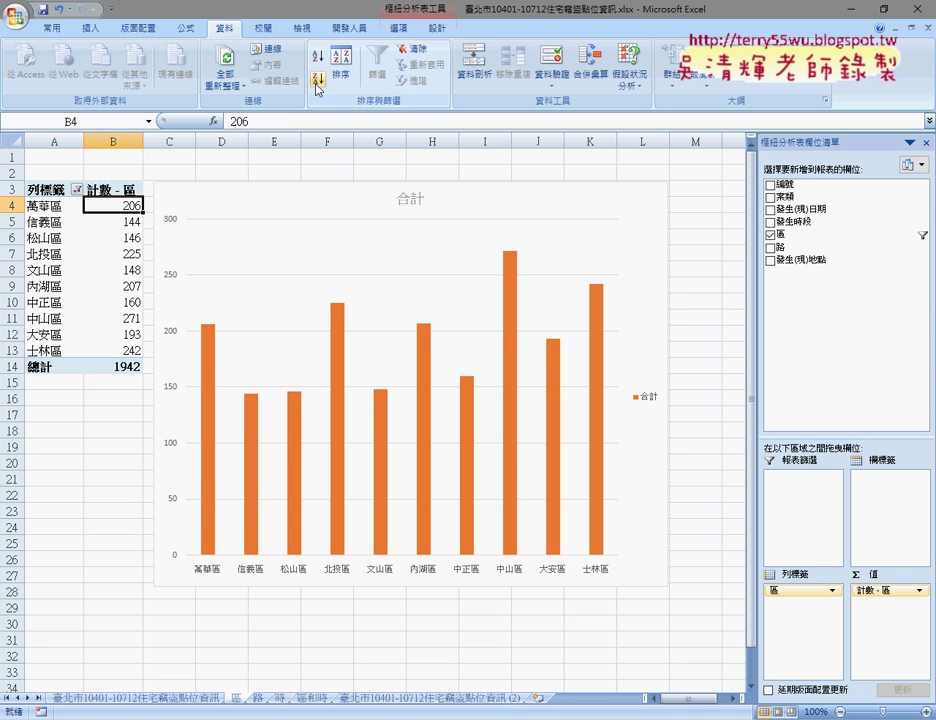
{"action": "left_click", "coordinate": [317, 80]}
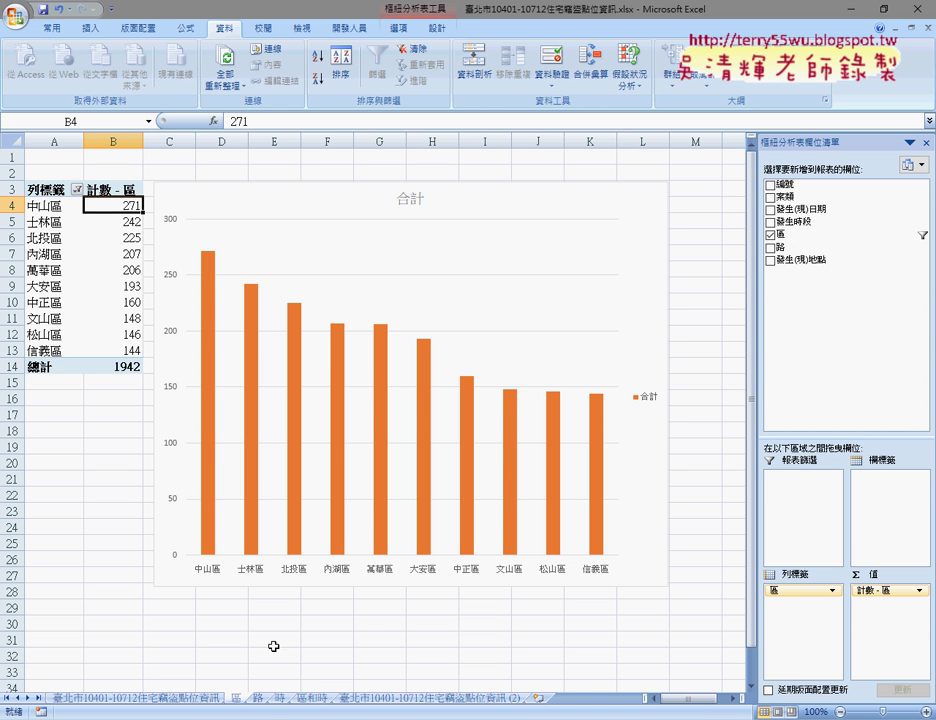
Review the 路 top-streets pivot, then view the raw burglary records sheet
{"action": "left_click", "coordinate": [264, 700]}
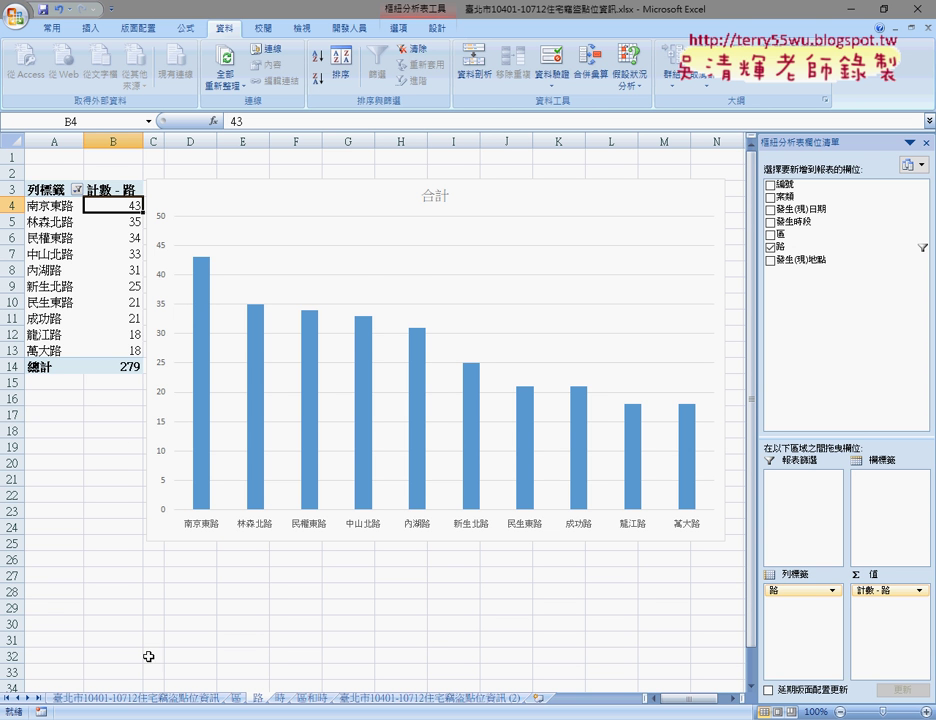
{"action": "left_click", "coordinate": [138, 700]}
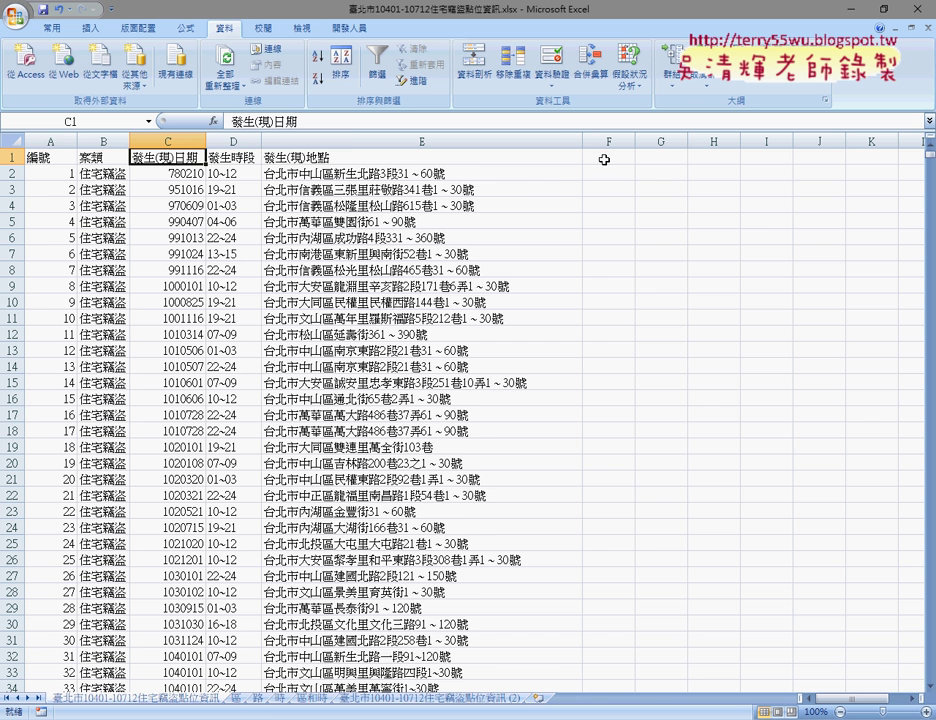
Return to the 路 sheet listing ten streets from 南京東路 (43) down to 萬大路 (18)
{"action": "left_click", "coordinate": [262, 697]}
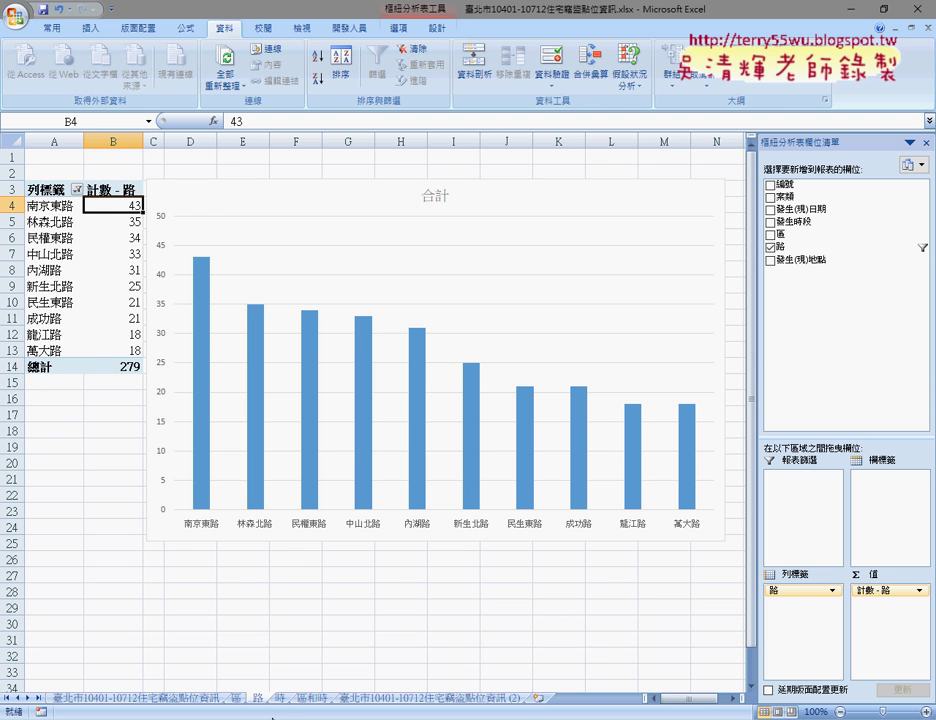
View the 時 sheet, where time slot 10~12 peaks at 361 of 2023 burglaries
{"action": "left_click", "coordinate": [282, 700]}
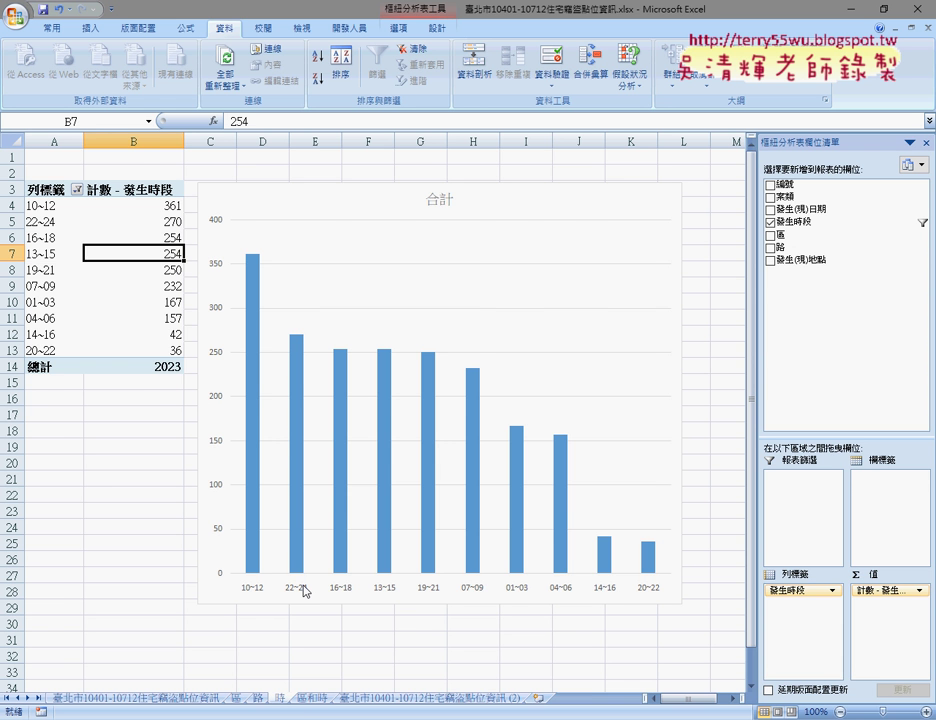
View the full 區和時 stacked percentage chart, then switch to the data sheet (2) copy with 區 and 路 columns
{"action": "left_click", "coordinate": [316, 698]}
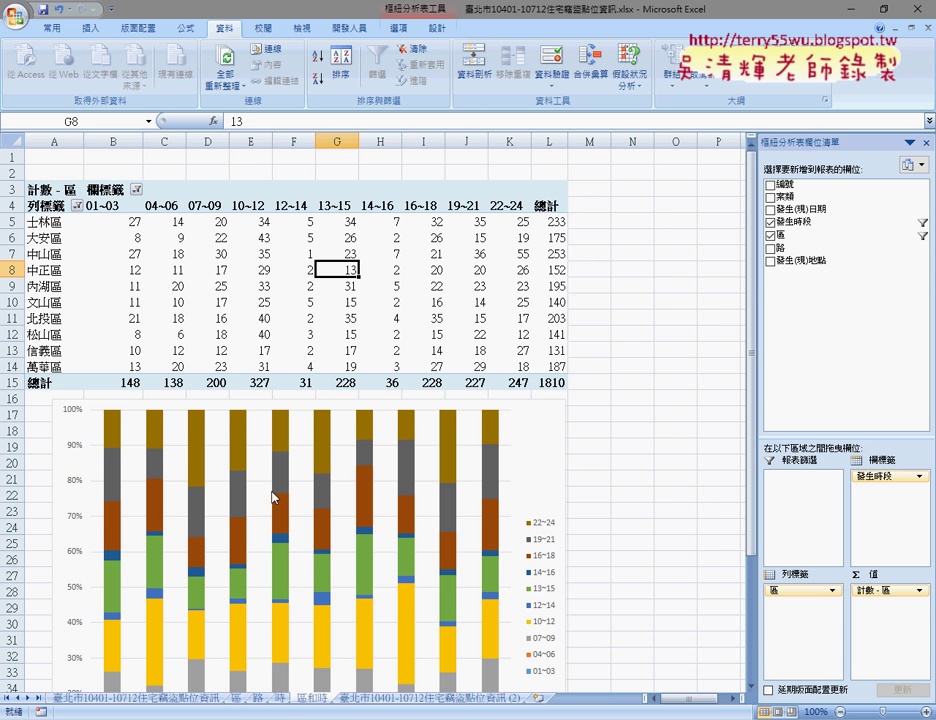
{"action": "scroll", "coordinate": [275, 497], "scroll_direction": "down", "scroll_amount": 4}
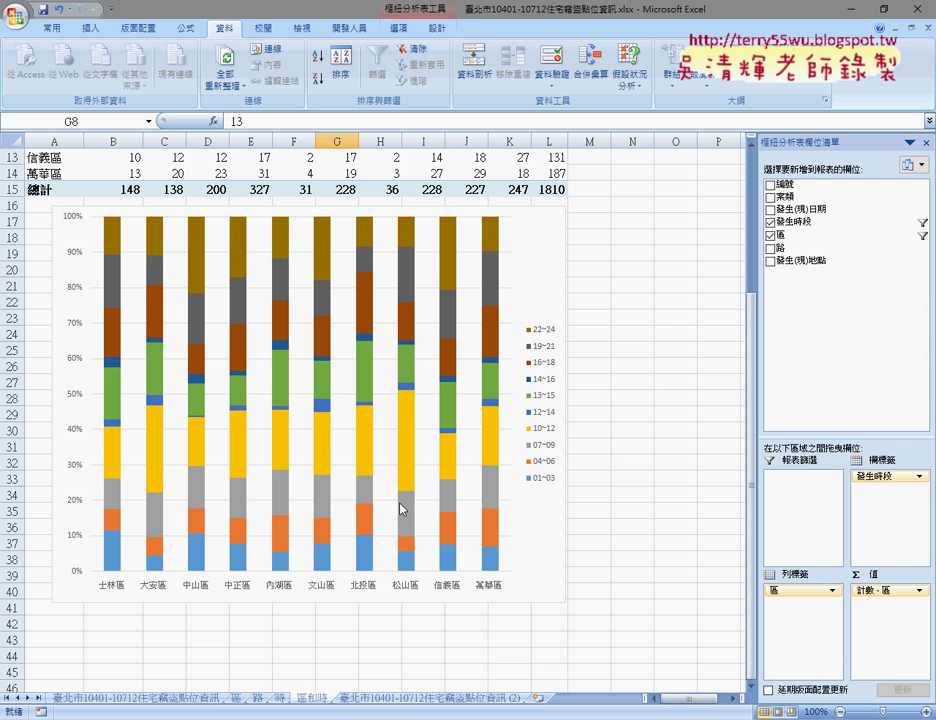
{"action": "left_click", "coordinate": [400, 699]}
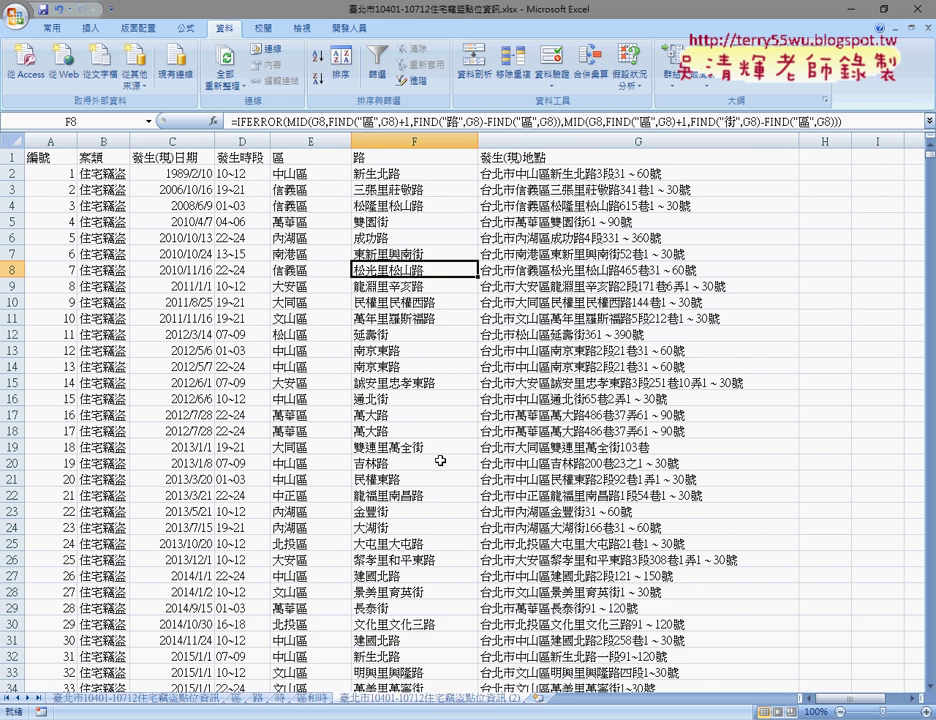
{"action": "left_click", "coordinate": [307, 132]}
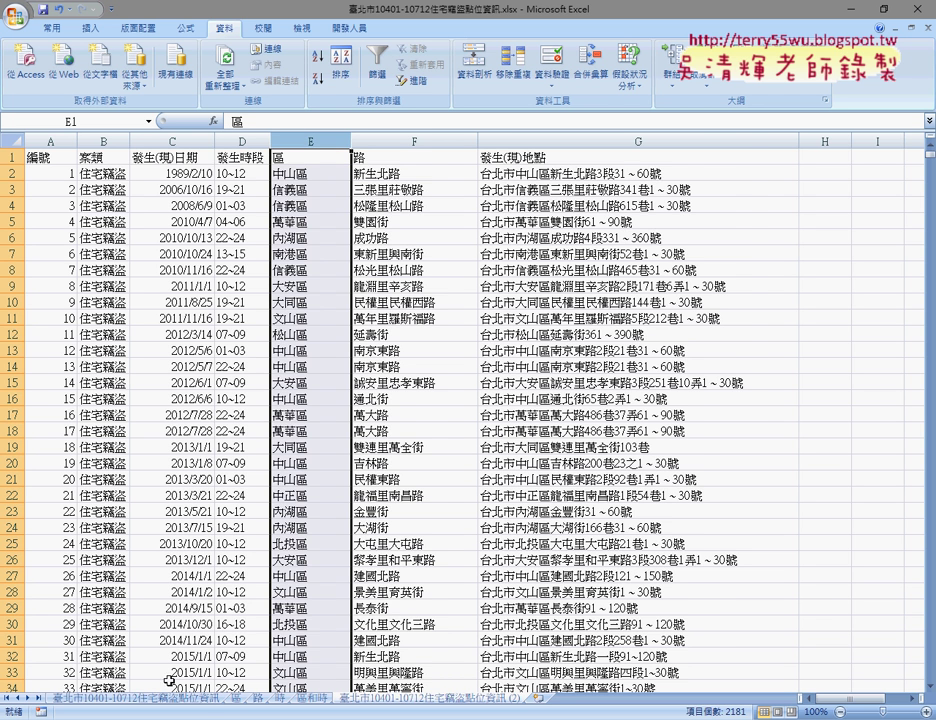
{"action": "left_click", "coordinate": [234, 697]}
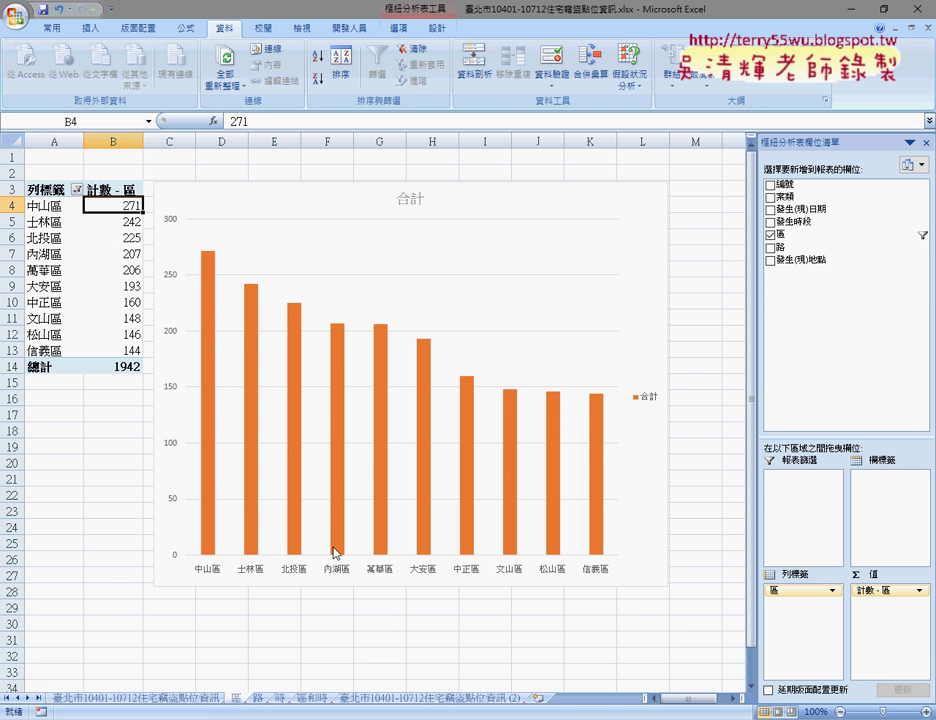
{"action": "left_click", "coordinate": [435, 699]}
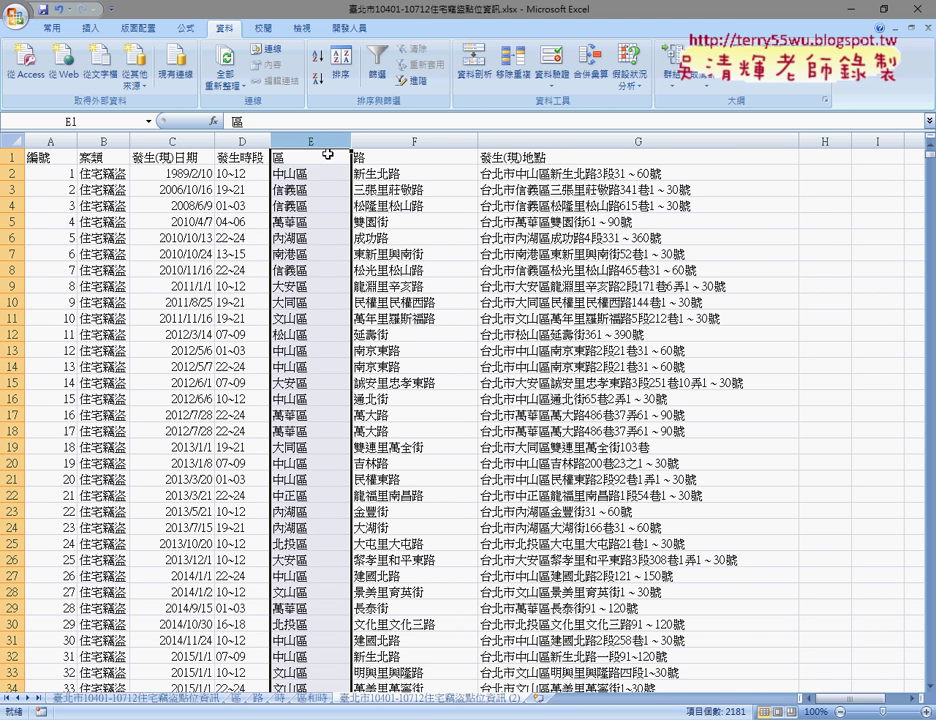
{"action": "left_click", "coordinate": [279, 156]}
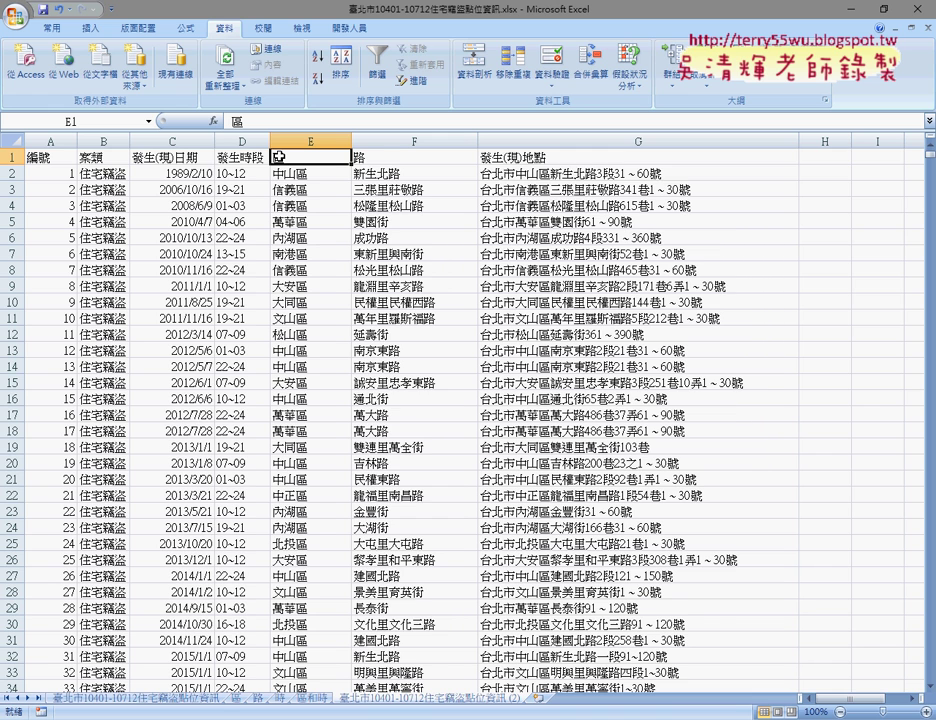
{"action": "scroll", "coordinate": [265, 185], "scroll_direction": "down", "scroll_amount": 5}
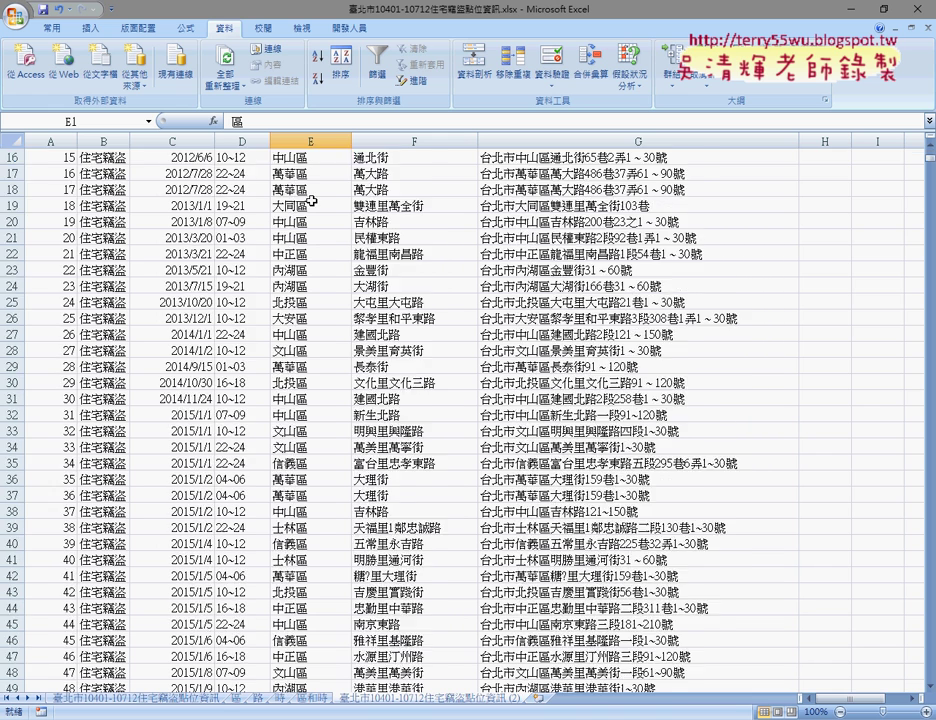
{"action": "scroll", "coordinate": [290, 195], "scroll_direction": "down", "scroll_amount": 8}
{"action": "scroll", "coordinate": [310, 200], "scroll_direction": "down", "scroll_amount": 8}
{"action": "scroll", "coordinate": [310, 170], "scroll_direction": "up", "scroll_amount": 3}
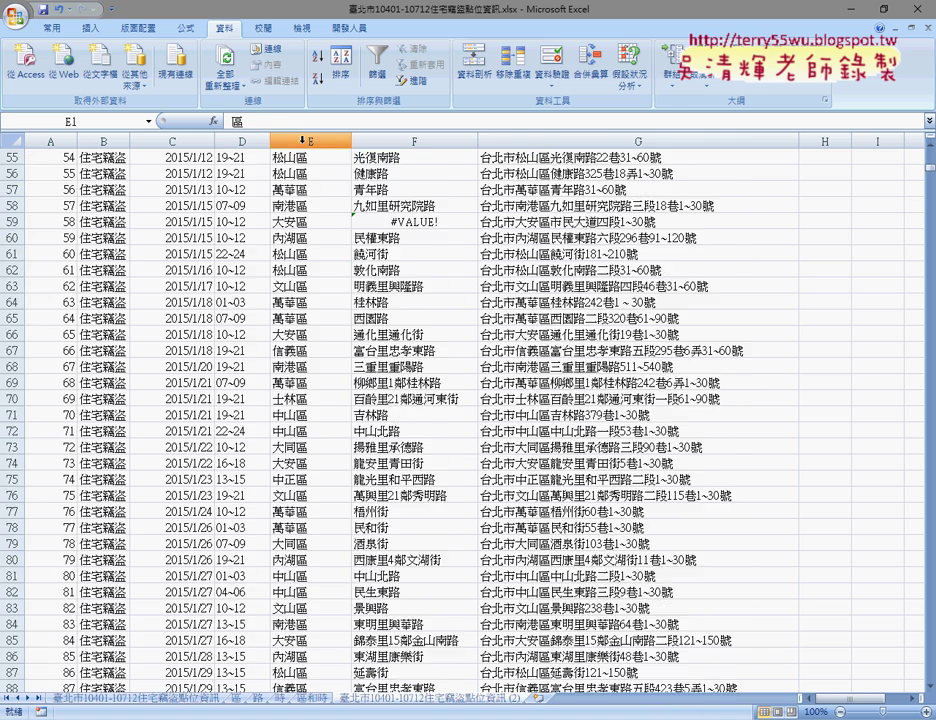
{"action": "left_click", "coordinate": [310, 141]}
{"action": "scroll", "coordinate": [300, 180], "scroll_direction": "up", "scroll_amount": 10}
{"action": "scroll", "coordinate": [300, 179], "scroll_direction": "up", "scroll_amount": 8}
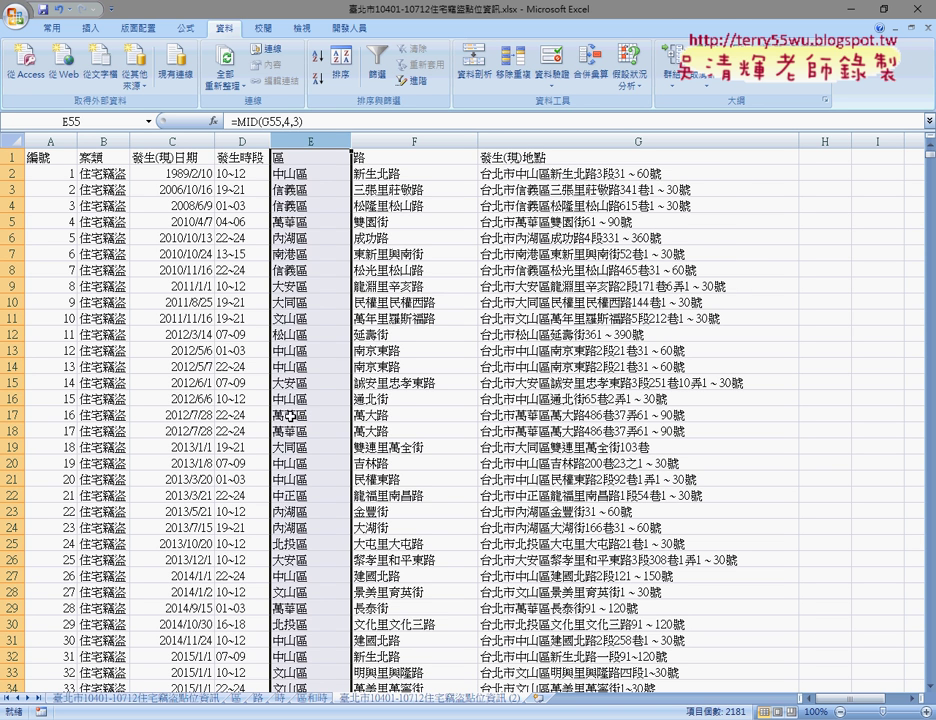
{"action": "left_click", "coordinate": [419, 137]}
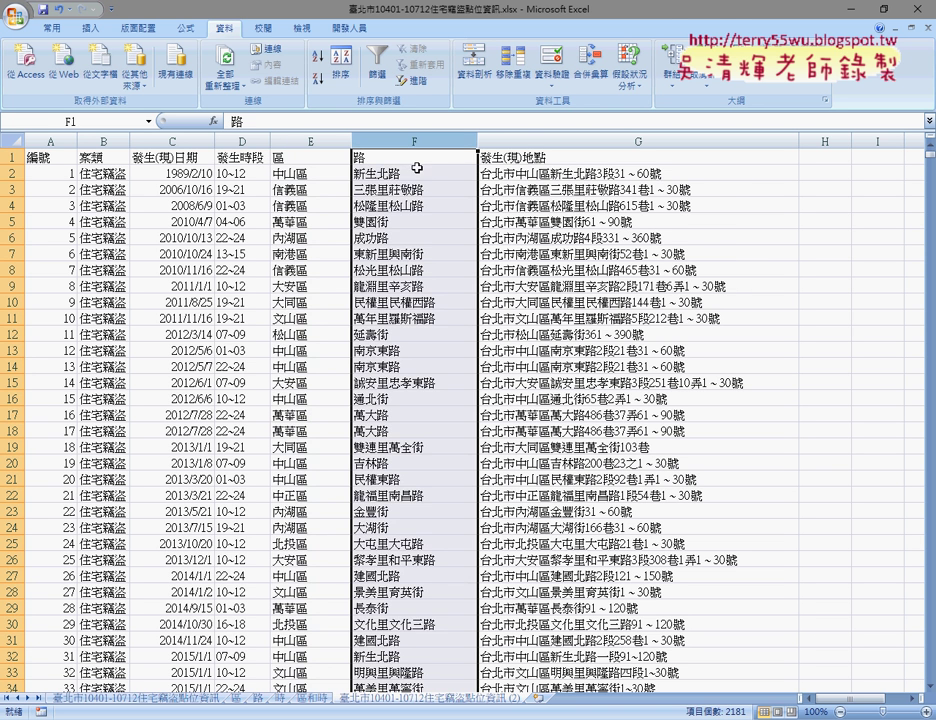
{"action": "left_click", "coordinate": [412, 173]}
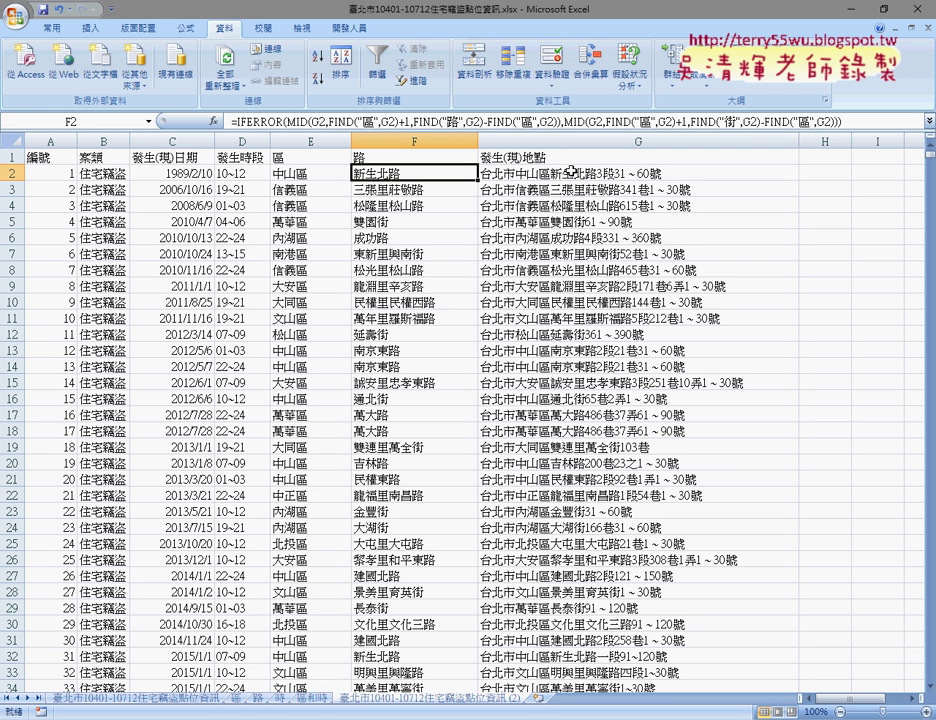
{"action": "left_click", "coordinate": [541, 173]}
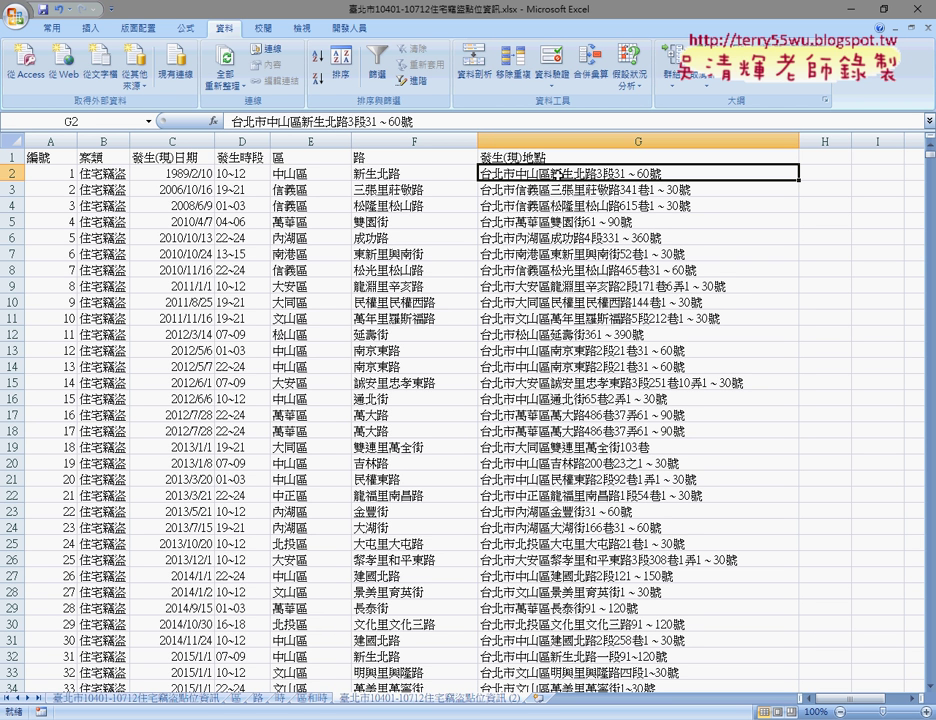
{"action": "left_click", "coordinate": [424, 175]}
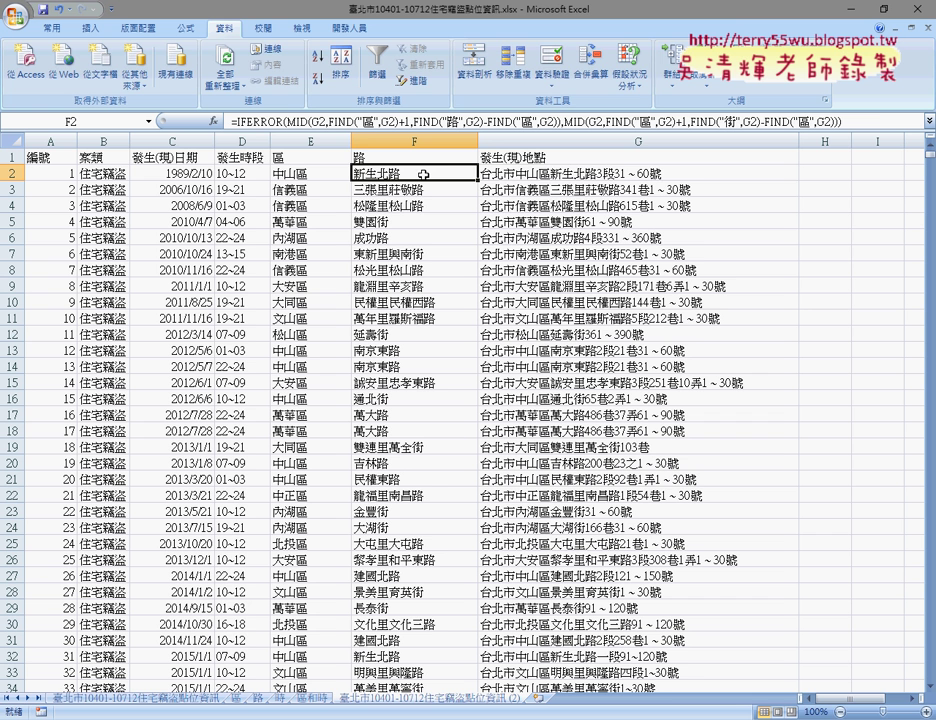
{"action": "left_click", "coordinate": [310, 127]}
{"action": "left_click", "coordinate": [213, 127]}
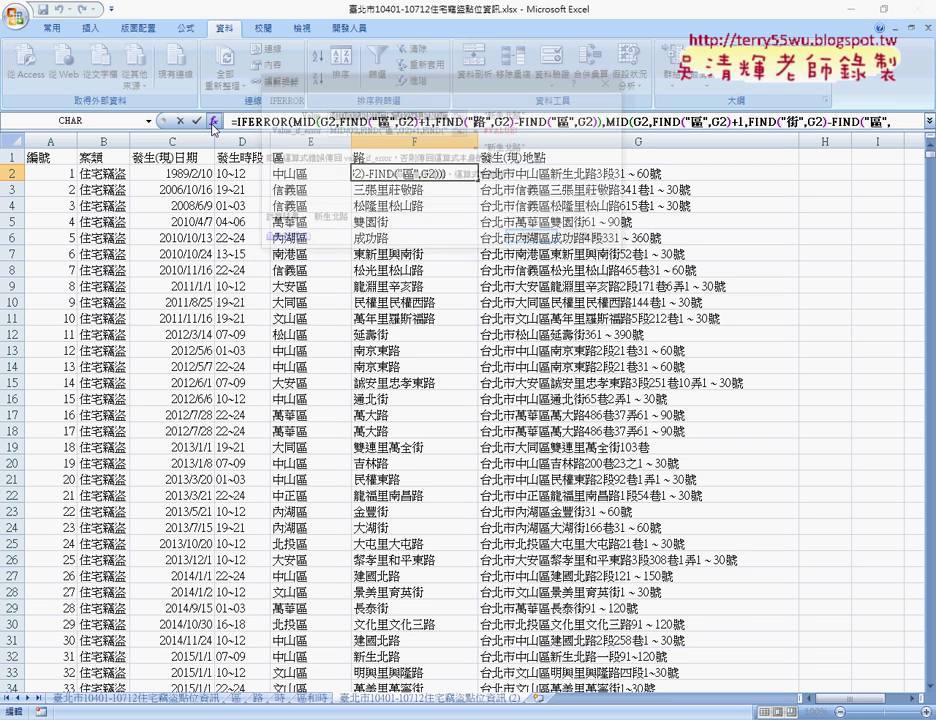
{"action": "left_click", "coordinate": [588, 239]}
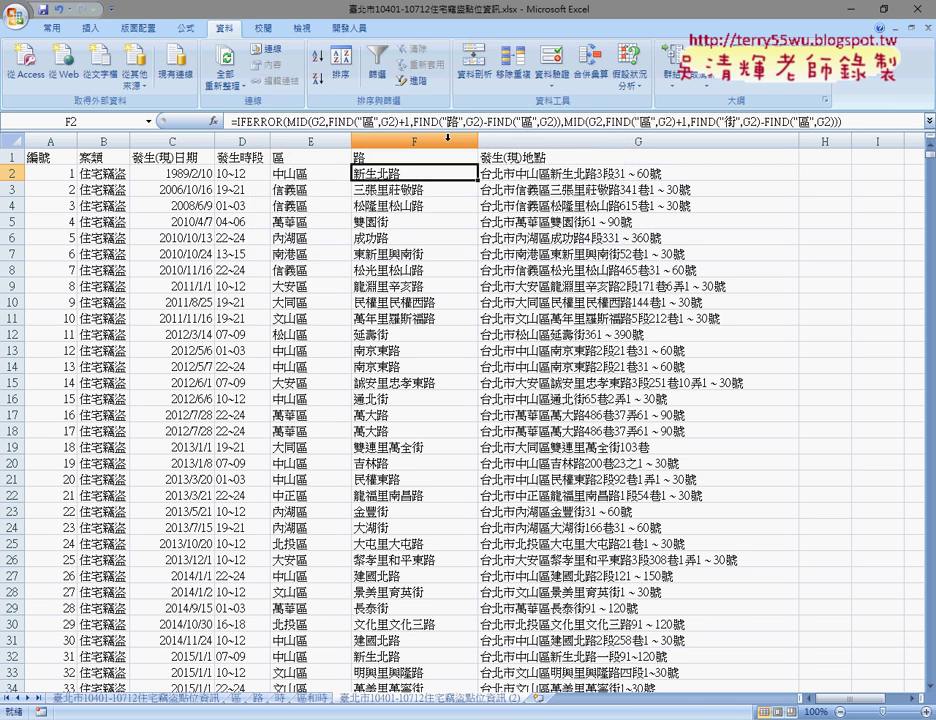
{"action": "left_click", "coordinate": [300, 121]}
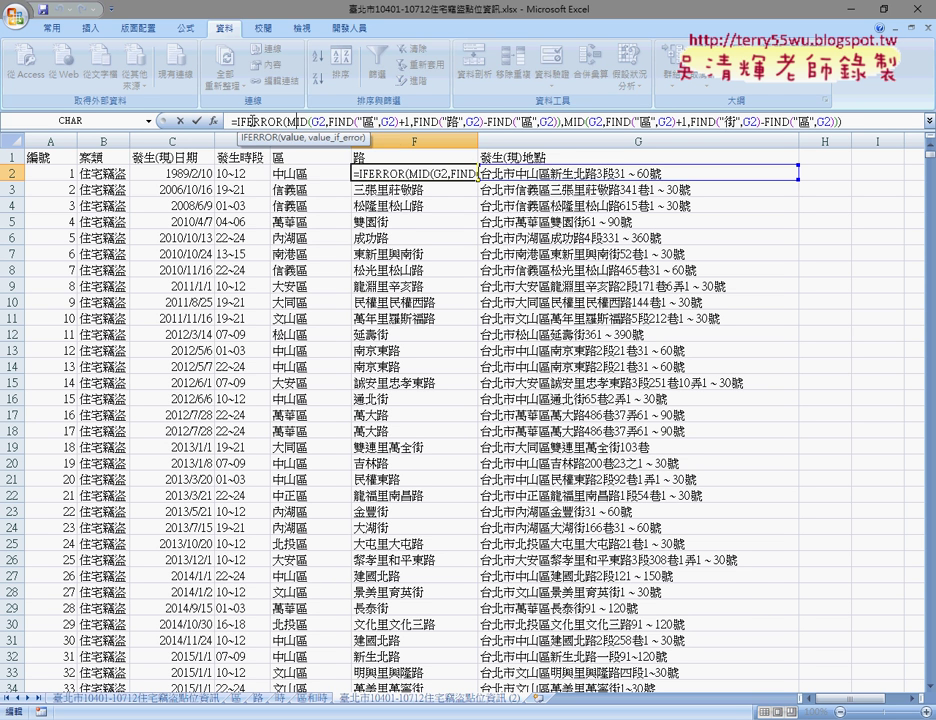
{"action": "left_click", "coordinate": [213, 121]}
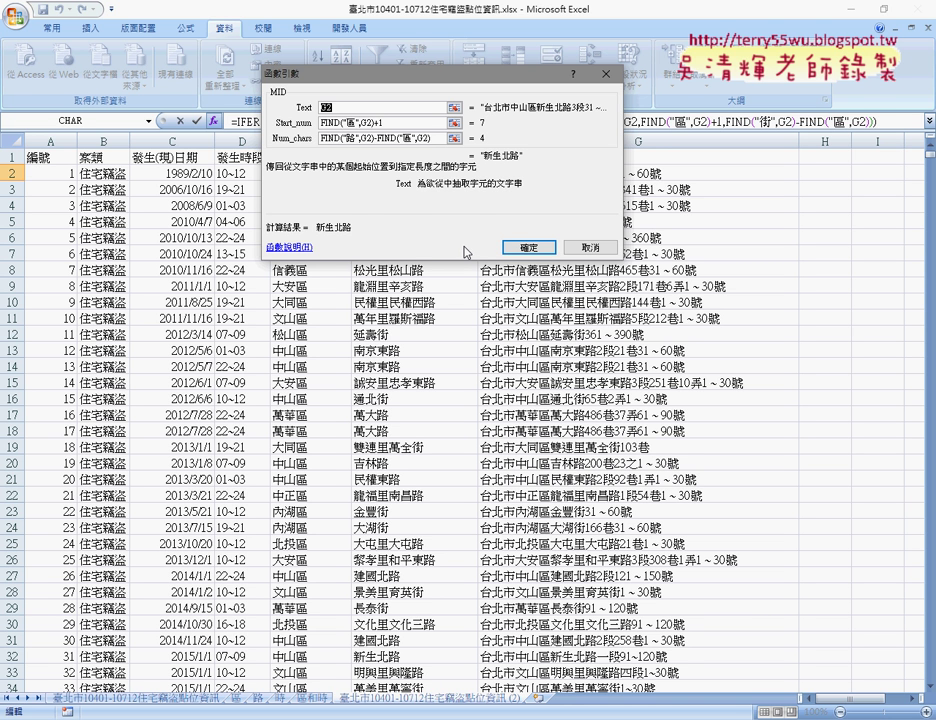
{"action": "left_click", "coordinate": [529, 247]}
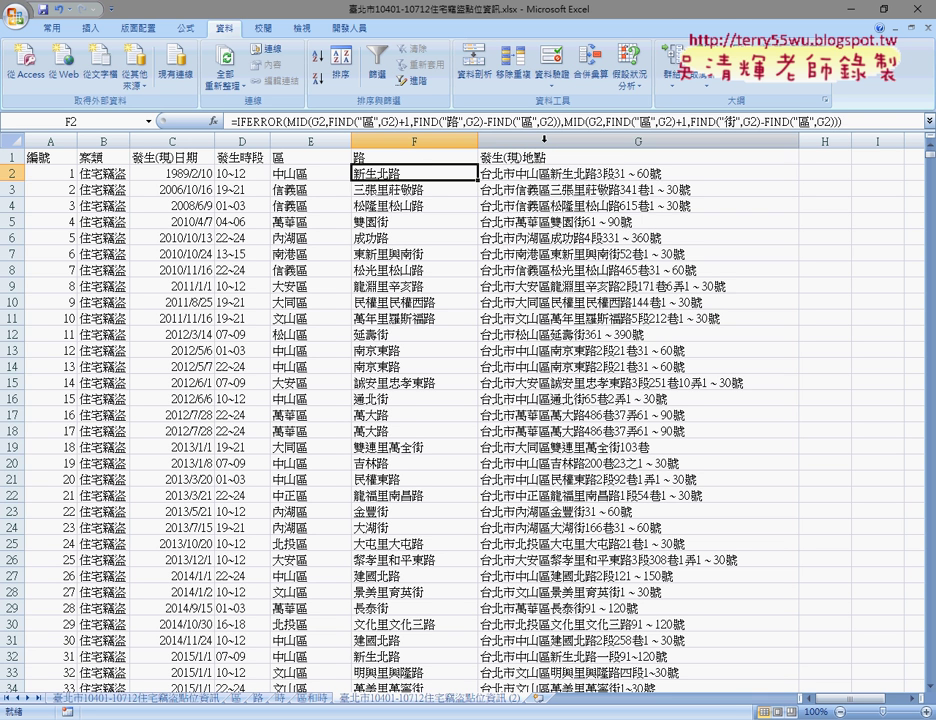
{"action": "left_click", "coordinate": [529, 175]}
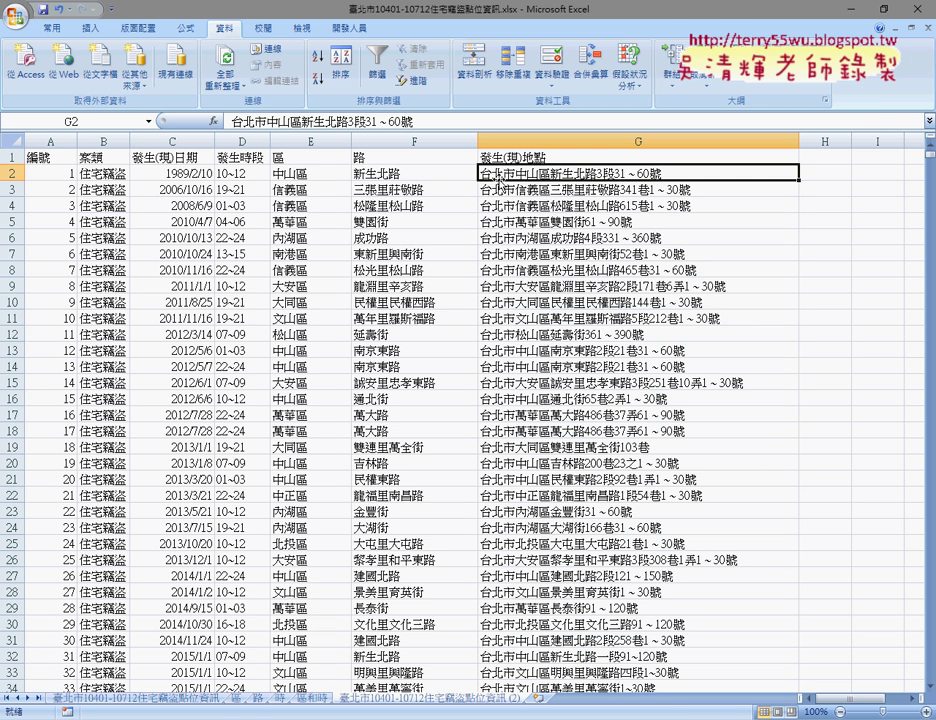
{"action": "left_click", "coordinate": [400, 173]}
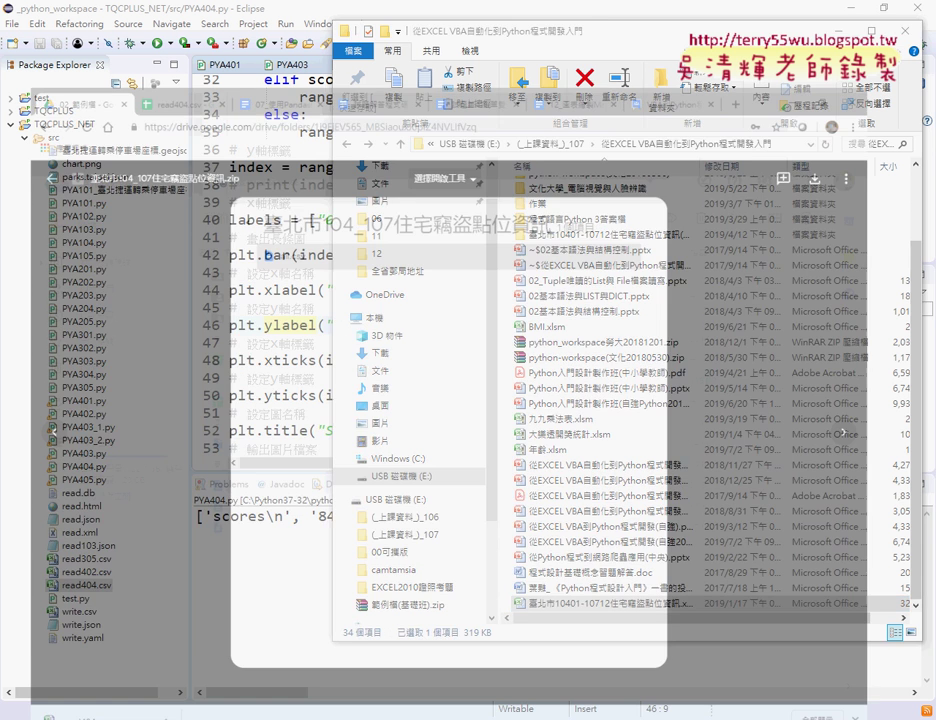
{"action": "left_click", "coordinate": [22, 92]}
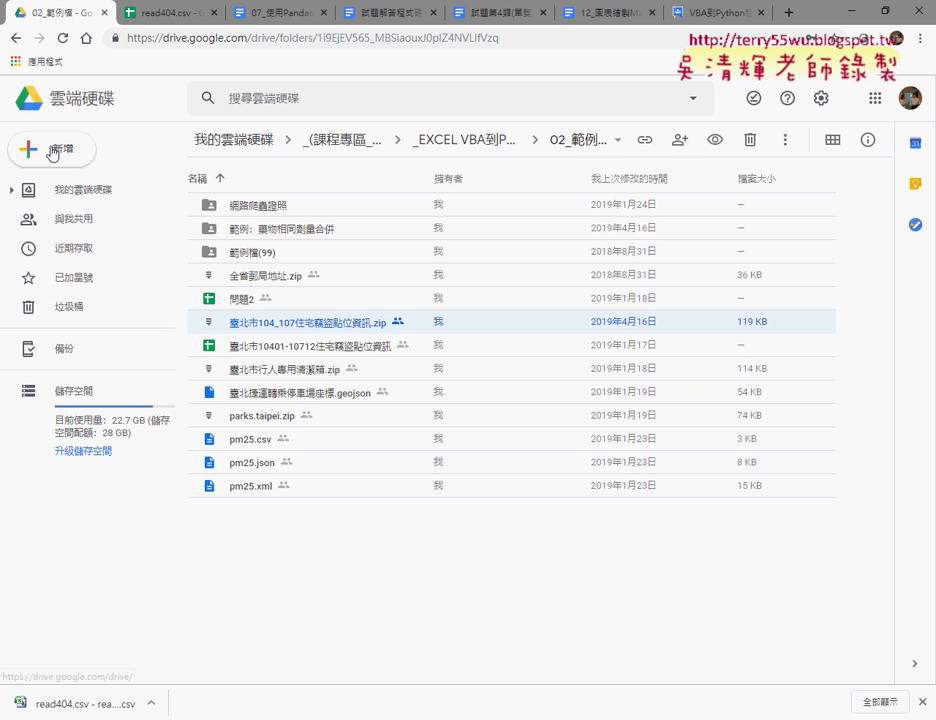
{"action": "double_click", "coordinate": [301, 352]}
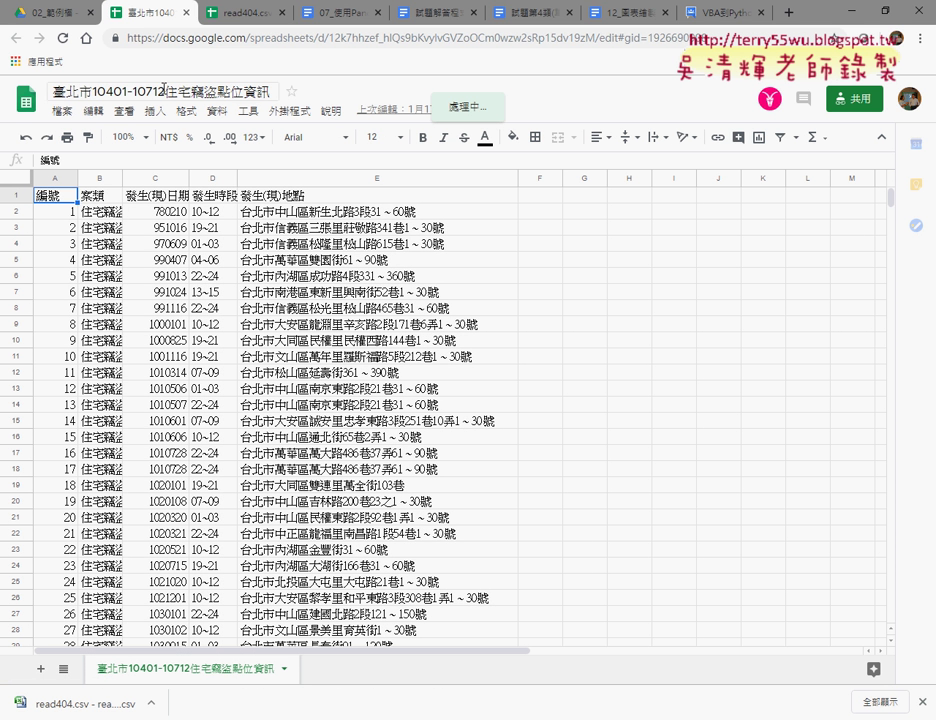
{"action": "left_click", "coordinate": [189, 12]}
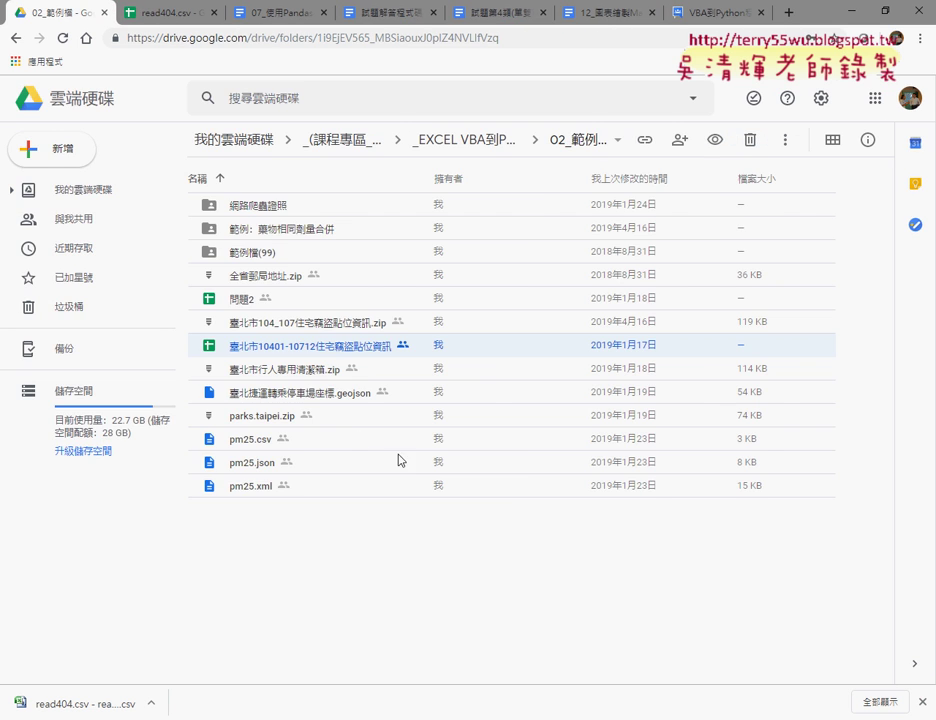
{"action": "left_click", "coordinate": [838, 10]}
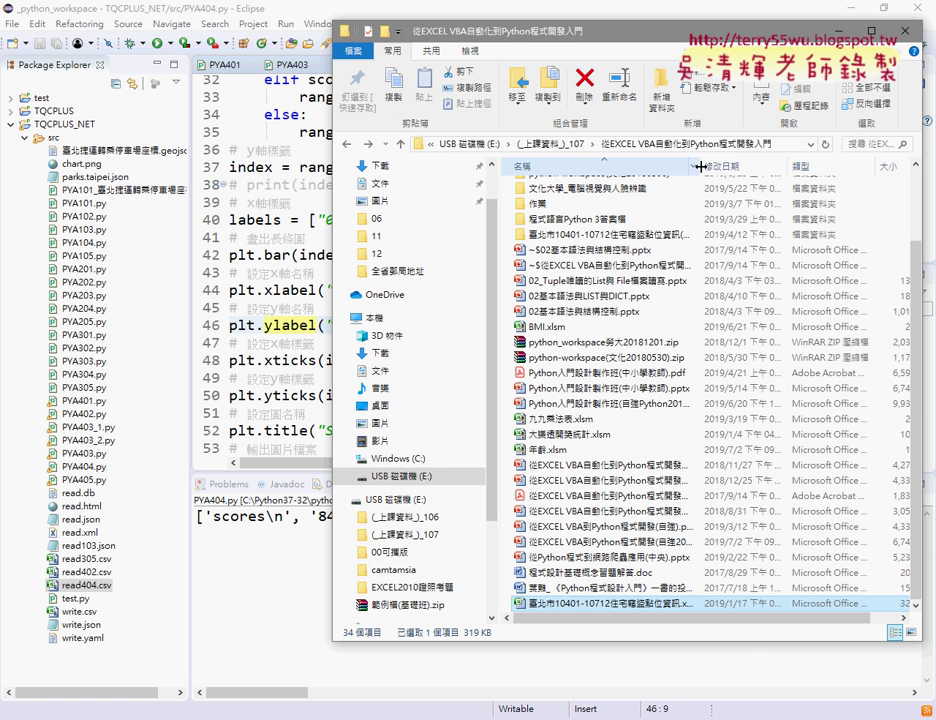
Widen File Explorer's Name column to show full file names, then bring Eclipse forward
{"action": "left_click_drag", "start_coordinate": [701, 166], "coordinate": [783, 166]}
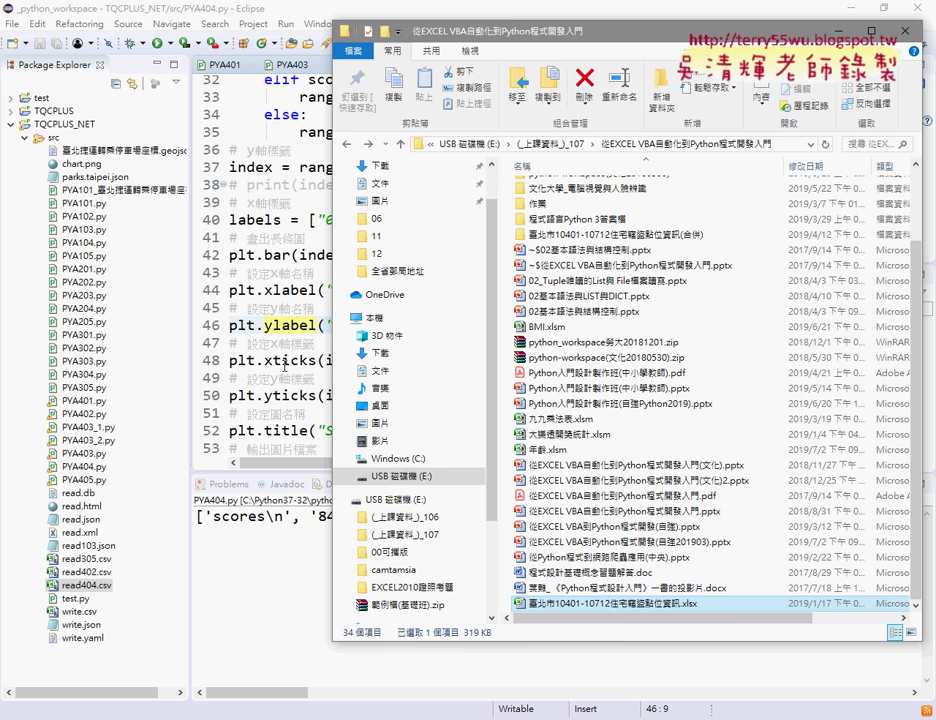
{"action": "left_click", "coordinate": [283, 361]}
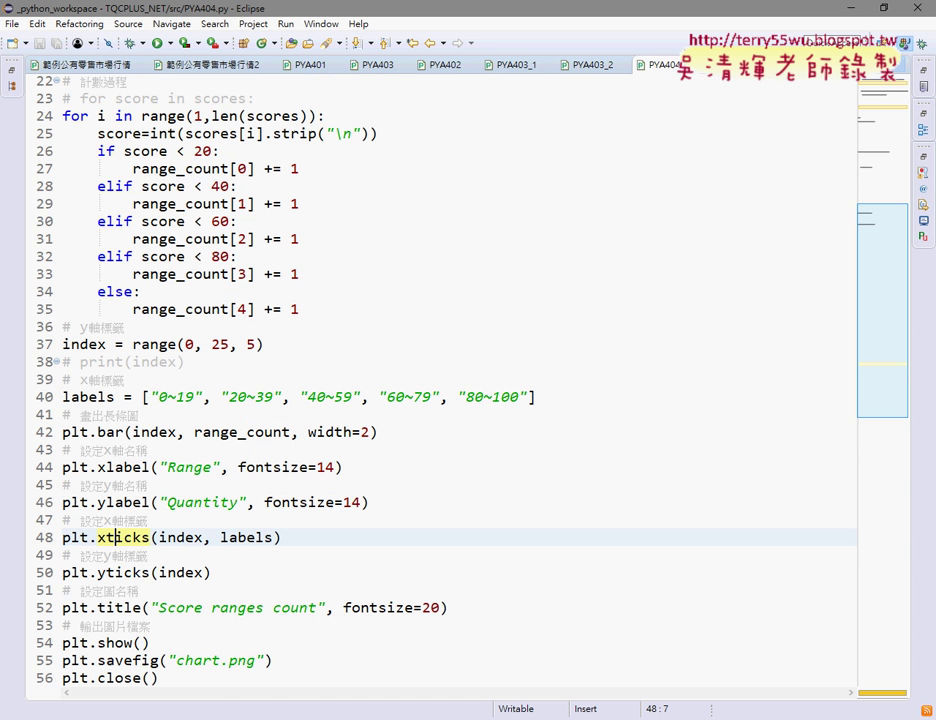
Run PYA404.py and position the Score ranges count chart window beside the maximised code editor
{"action": "key", "text": "ctrl+m"}
{"action": "key", "text": "ctrl+F11"}
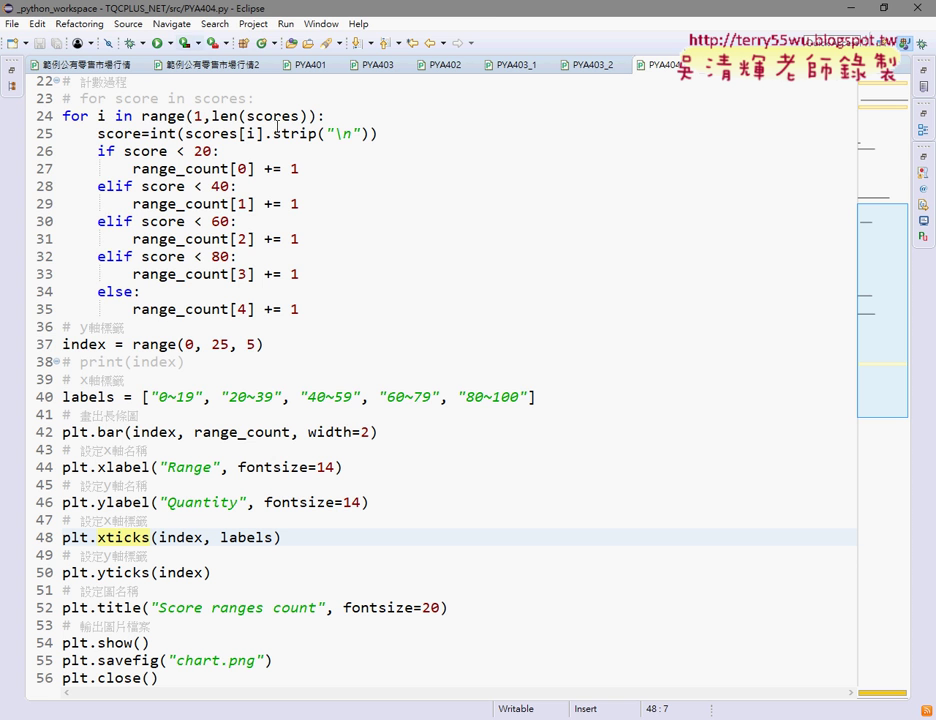
{"action": "mouse_move", "coordinate": [341, 40]}
{"action": "left_mouse_down"}
{"action": "mouse_move", "coordinate": [787, 65]}
{"action": "mouse_move", "coordinate": [644, 150]}
{"action": "left_mouse_up"}
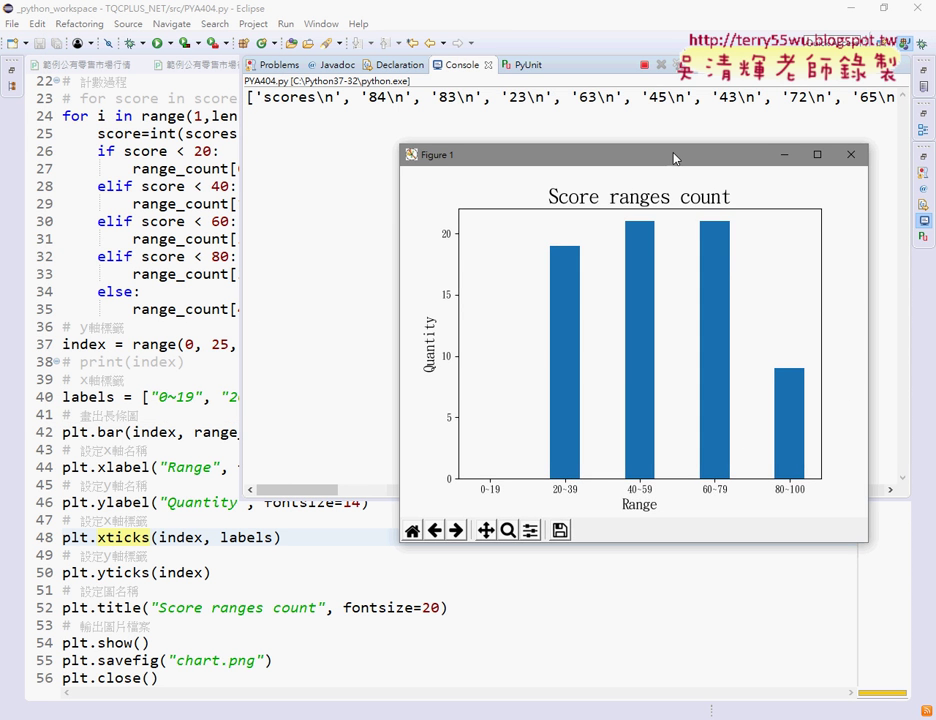
{"action": "left_click", "coordinate": [491, 66]}
{"action": "left_click", "coordinate": [491, 66]}
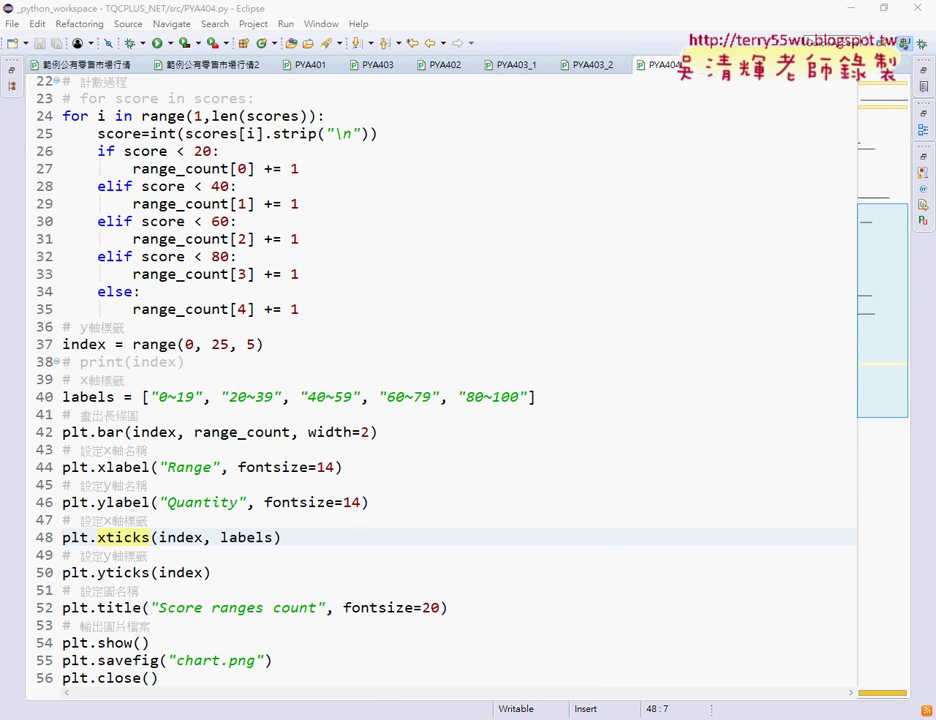
{"action": "left_click", "coordinate": [491, 619]}
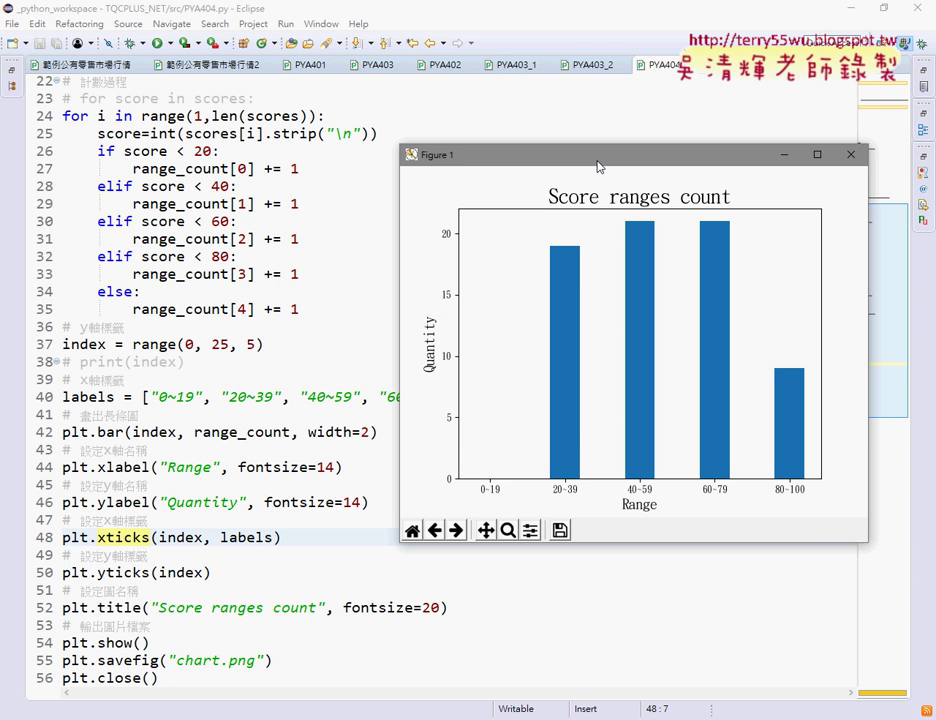
{"action": "left_click_drag", "start_coordinate": [598, 163], "coordinate": [623, 27]}
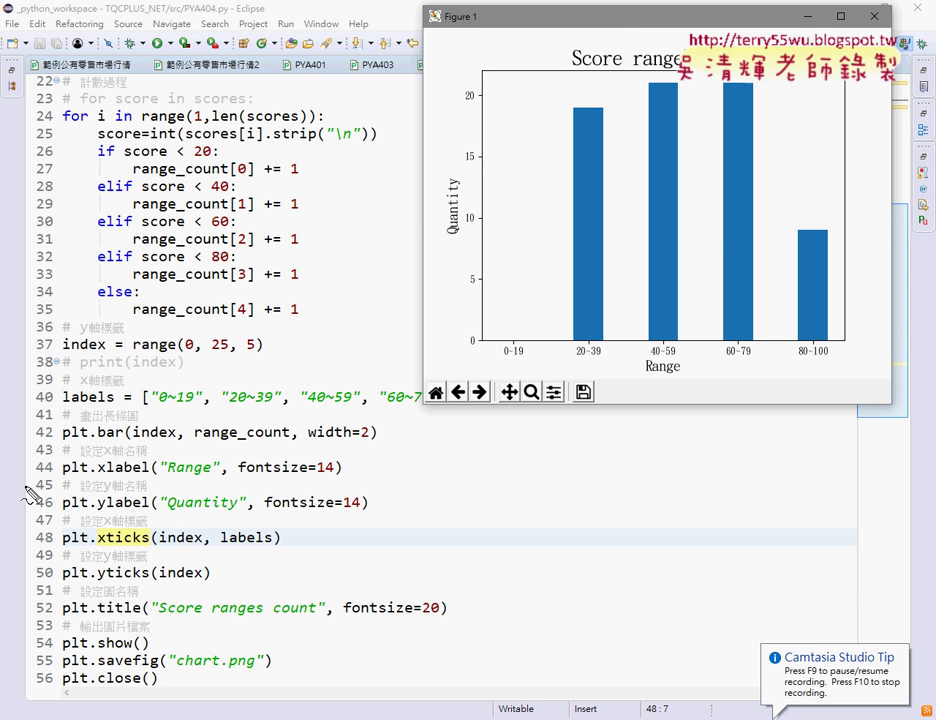
Draw red marks linking labels, index and plt.bar to the chart's 0~19 tick and the xticks call
{"action": "mouse_move", "coordinate": [70, 405]}
{"action": "left_mouse_down"}
{"action": "mouse_move", "coordinate": [112, 404]}
{"action": "mouse_move", "coordinate": [359, 340]}
{"action": "mouse_move", "coordinate": [490, 358]}
{"action": "mouse_move", "coordinate": [473, 340]}
{"action": "left_mouse_up"}
{"action": "left_click_drag", "start_coordinate": [150, 406], "coordinate": [302, 402]}
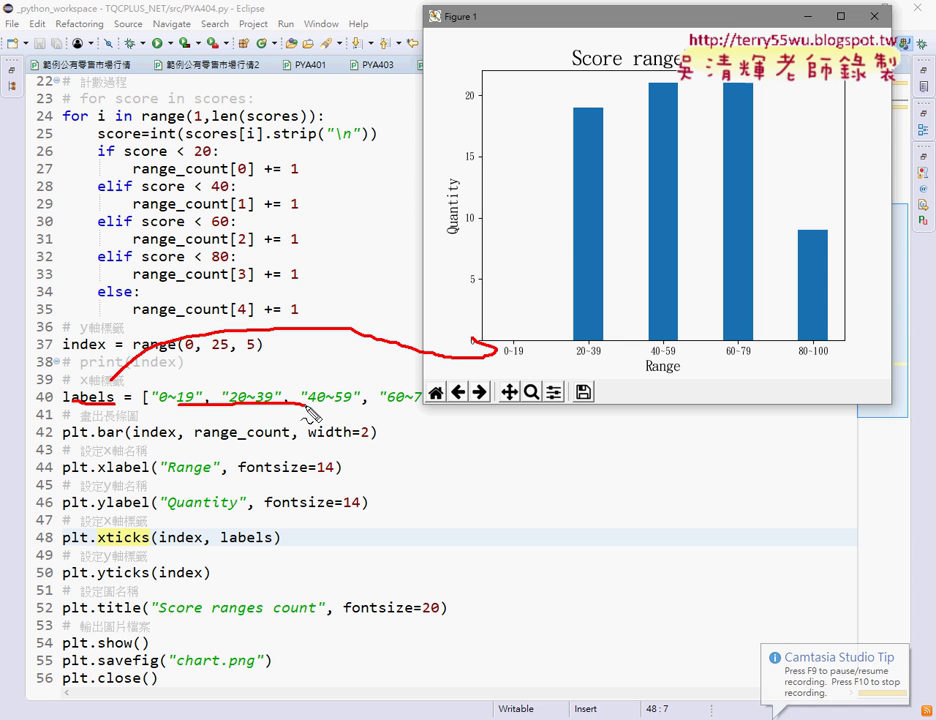
{"action": "left_click_drag", "start_coordinate": [97, 439], "coordinate": [290, 440]}
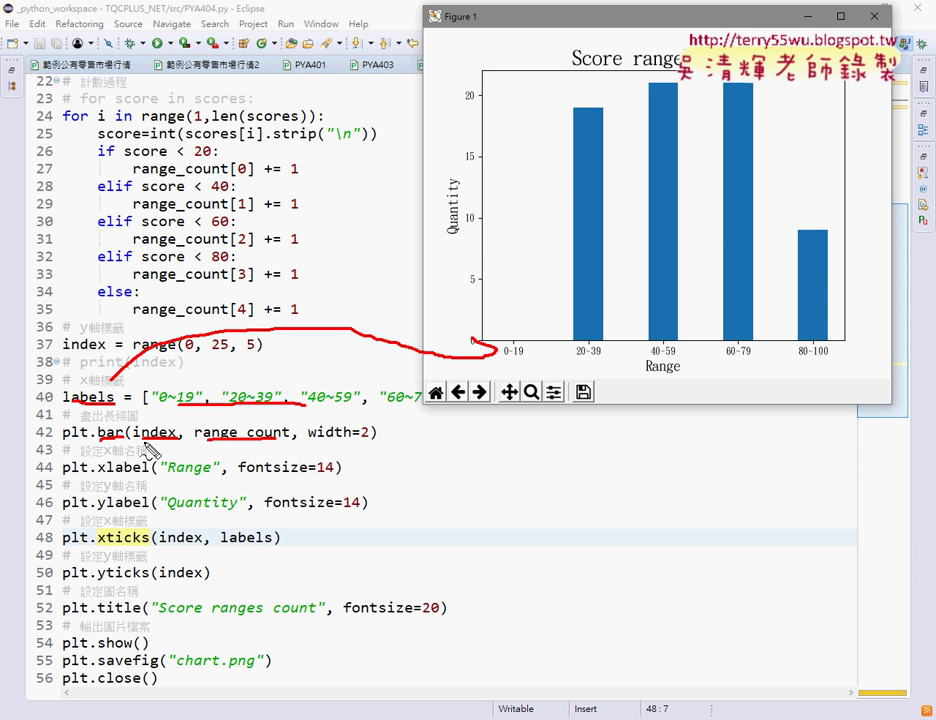
{"action": "left_click_drag", "start_coordinate": [136, 439], "coordinate": [174, 440]}
{"action": "mouse_move", "coordinate": [63, 351]}
{"action": "left_mouse_down"}
{"action": "mouse_move", "coordinate": [104, 352]}
{"action": "mouse_move", "coordinate": [145, 438]}
{"action": "mouse_move", "coordinate": [168, 430]}
{"action": "left_mouse_up"}
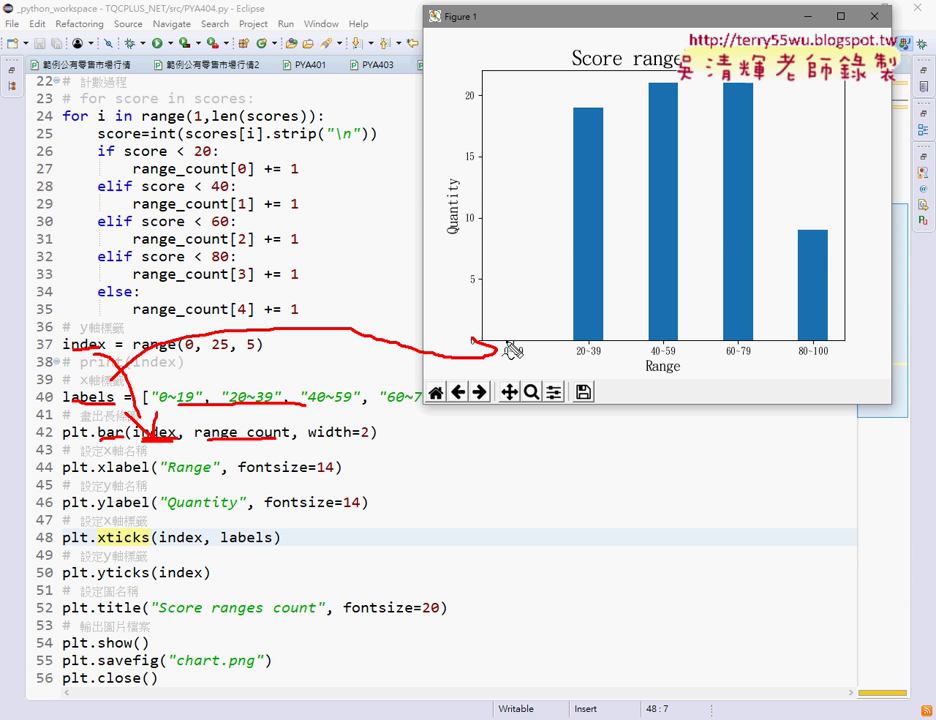
{"action": "left_click_drag", "start_coordinate": [511, 350], "coordinate": [574, 357]}
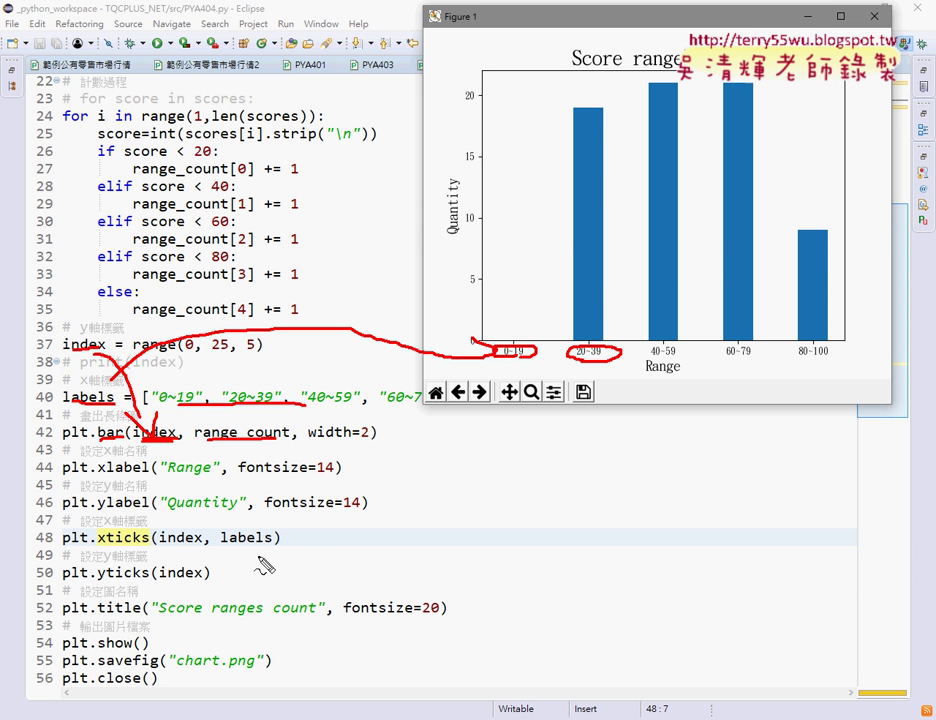
{"action": "mouse_move", "coordinate": [281, 548]}
{"action": "left_mouse_down"}
{"action": "mouse_move", "coordinate": [58, 560]}
{"action": "mouse_move", "coordinate": [146, 506]}
{"action": "mouse_move", "coordinate": [313, 537]}
{"action": "left_mouse_up"}
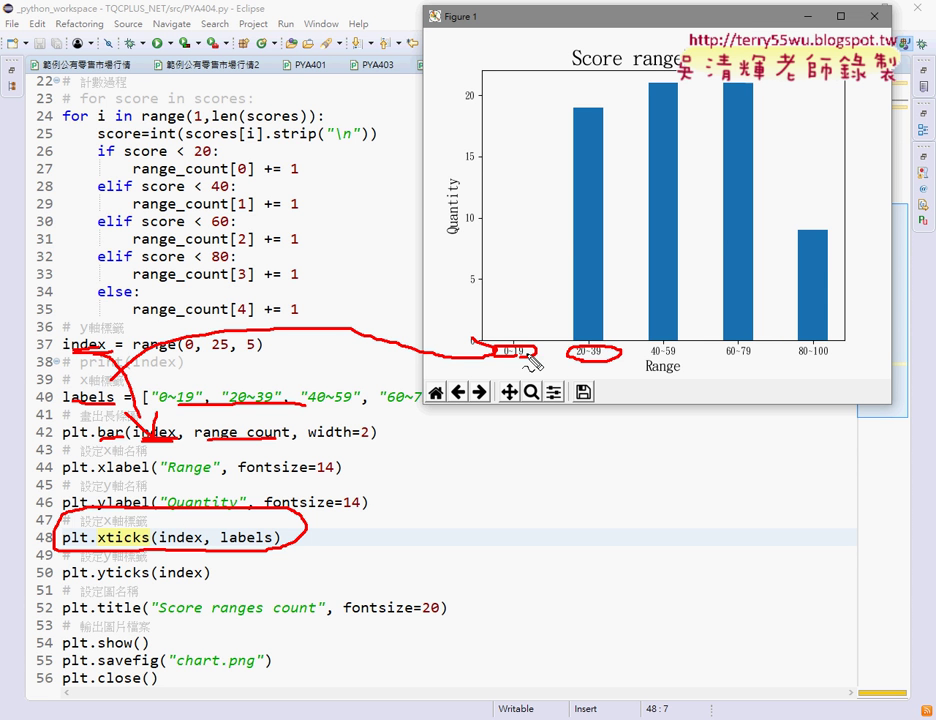
{"action": "left_click_drag", "start_coordinate": [229, 549], "coordinate": [275, 547]}
Mark the chart title, fontsize=20, show() and the chart.png savefig line in red, then clear the annotations
{"action": "left_click_drag", "start_coordinate": [680, 55], "coordinate": [590, 48]}
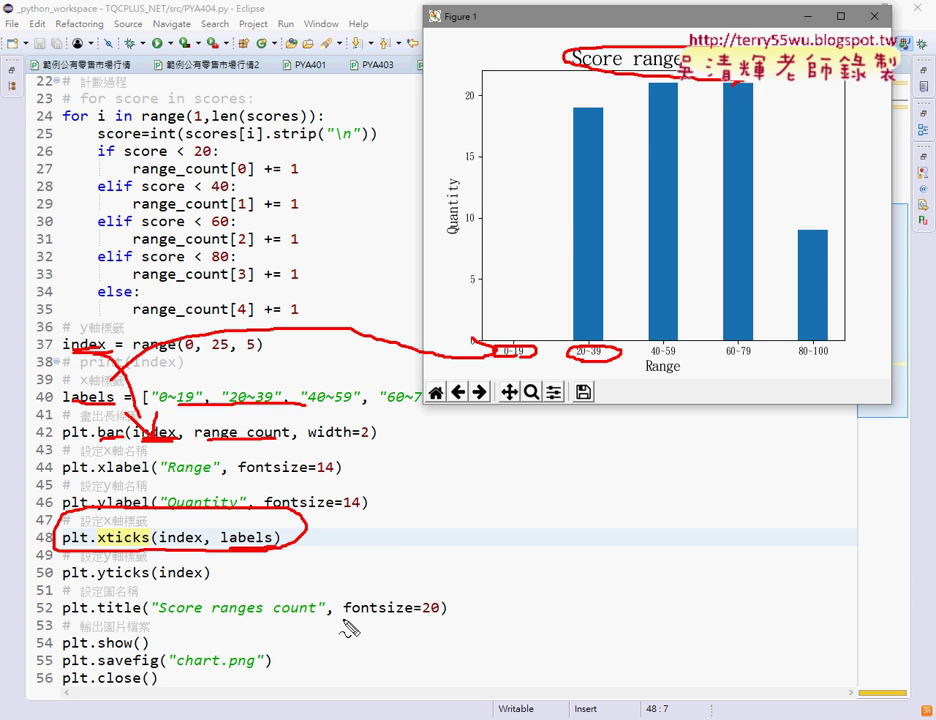
{"action": "left_click_drag", "start_coordinate": [344, 618], "coordinate": [437, 617]}
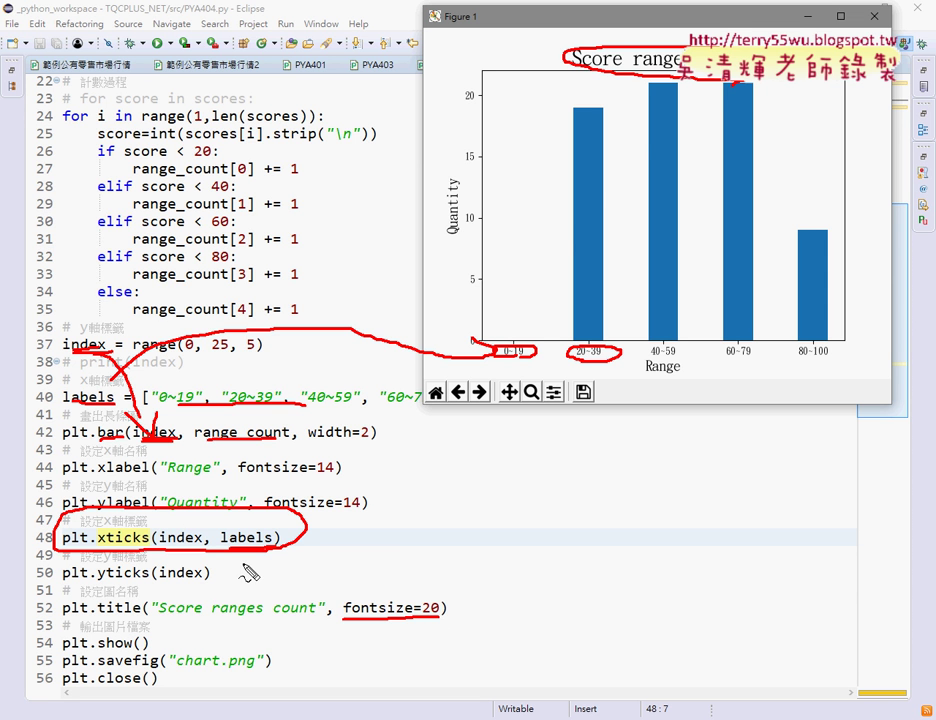
{"action": "mouse_move", "coordinate": [99, 651]}
{"action": "left_mouse_down"}
{"action": "mouse_move", "coordinate": [148, 648]}
{"action": "mouse_move", "coordinate": [266, 669]}
{"action": "left_mouse_up"}
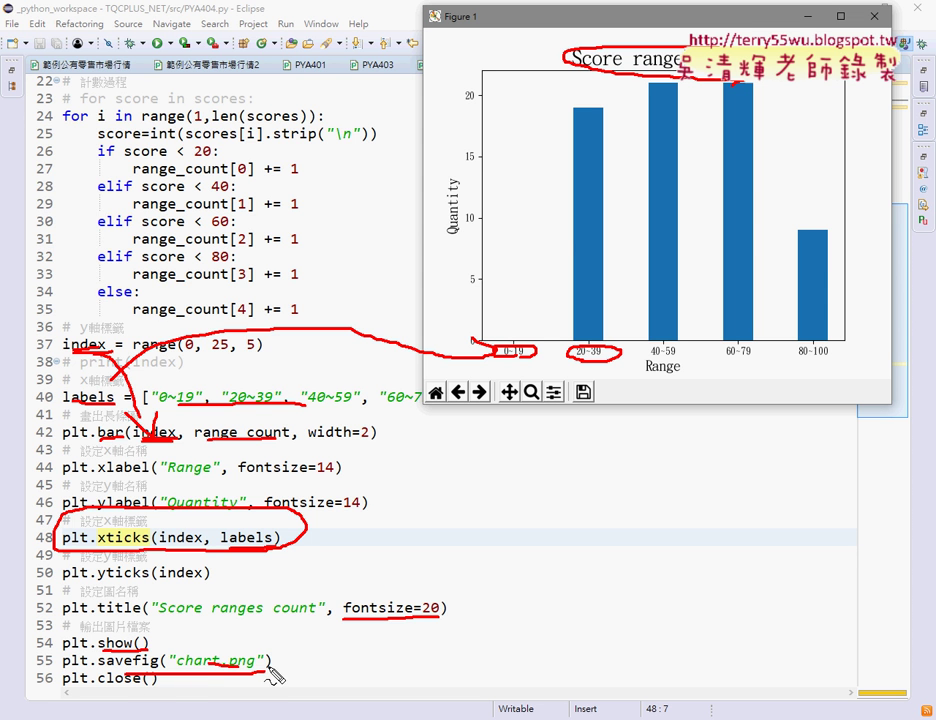
{"action": "left_click_drag", "start_coordinate": [272, 677], "coordinate": [157, 628]}
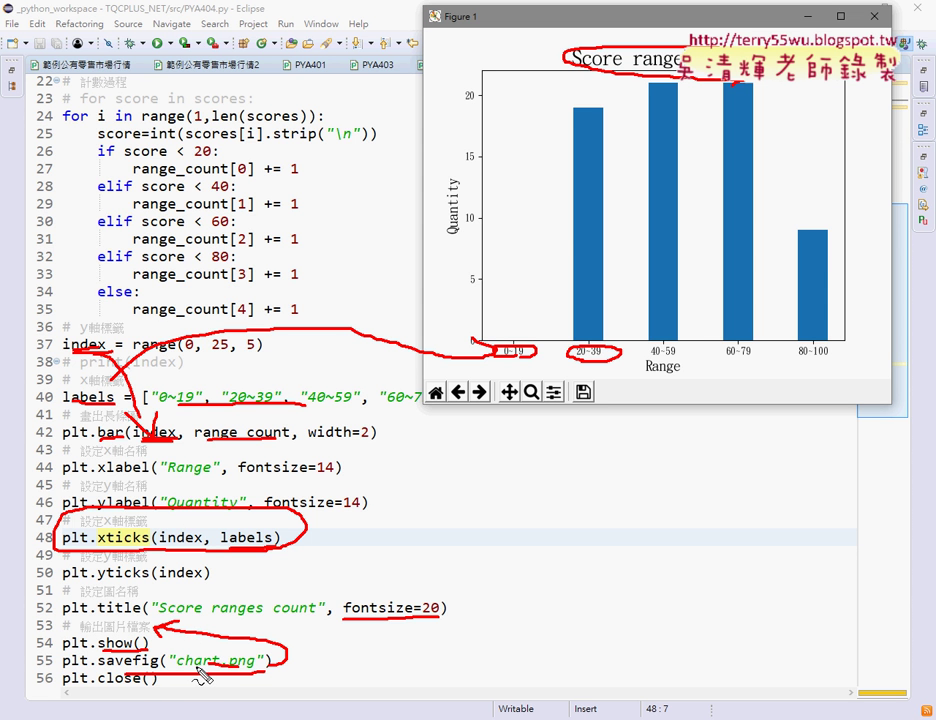
{"action": "left_click_drag", "start_coordinate": [188, 679], "coordinate": [198, 674]}
{"action": "key", "text": "Escape"}
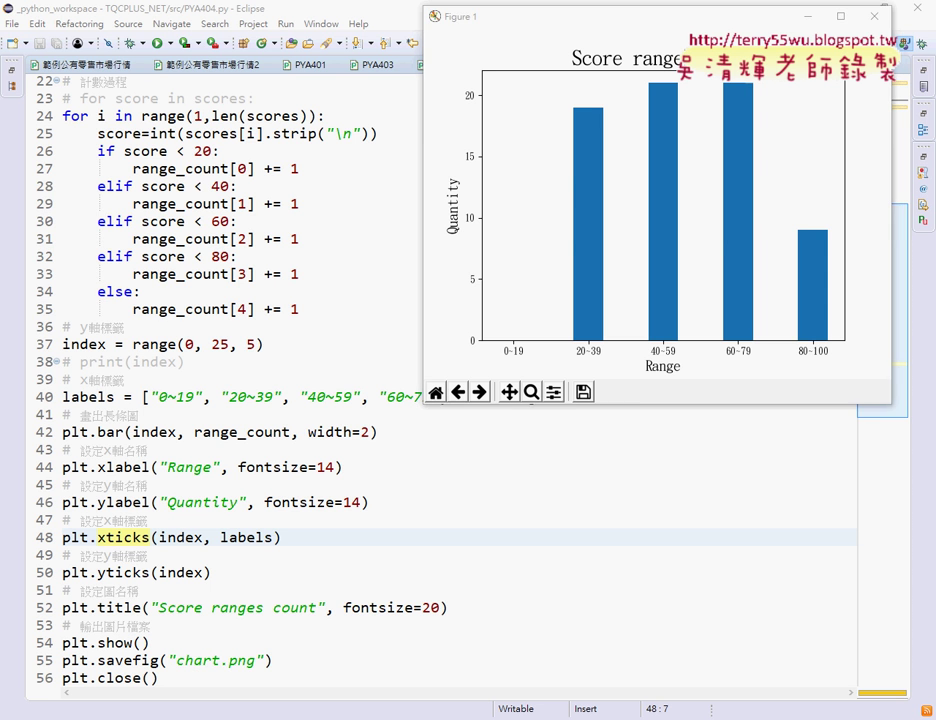
Open python.org in a new browser tab and go to the Python Package Index
{"action": "key", "text": "alt+Tab"}
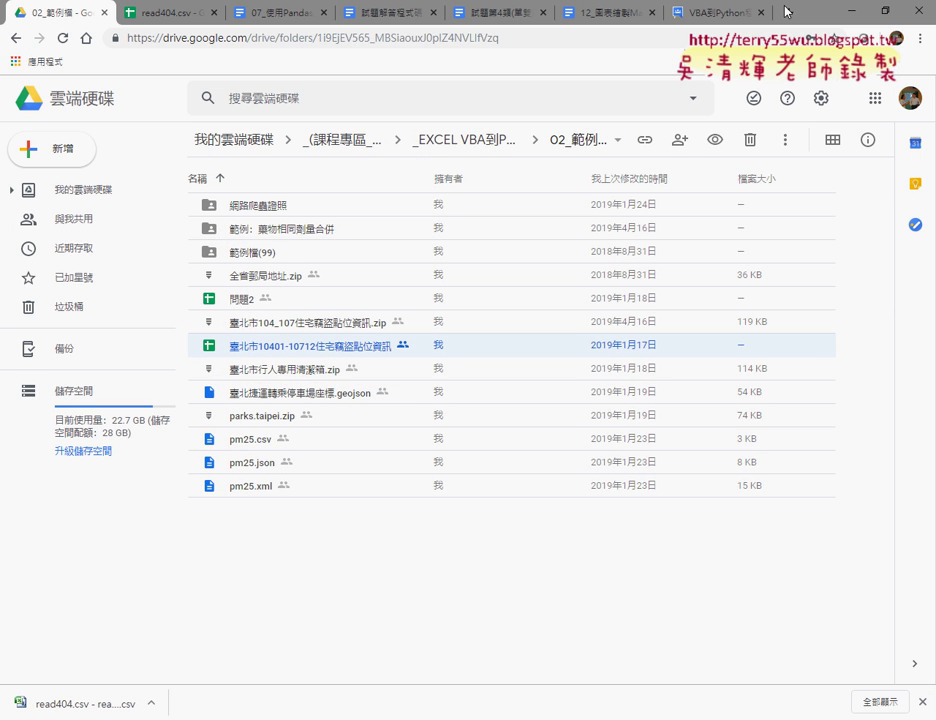
{"action": "left_click", "coordinate": [790, 14]}
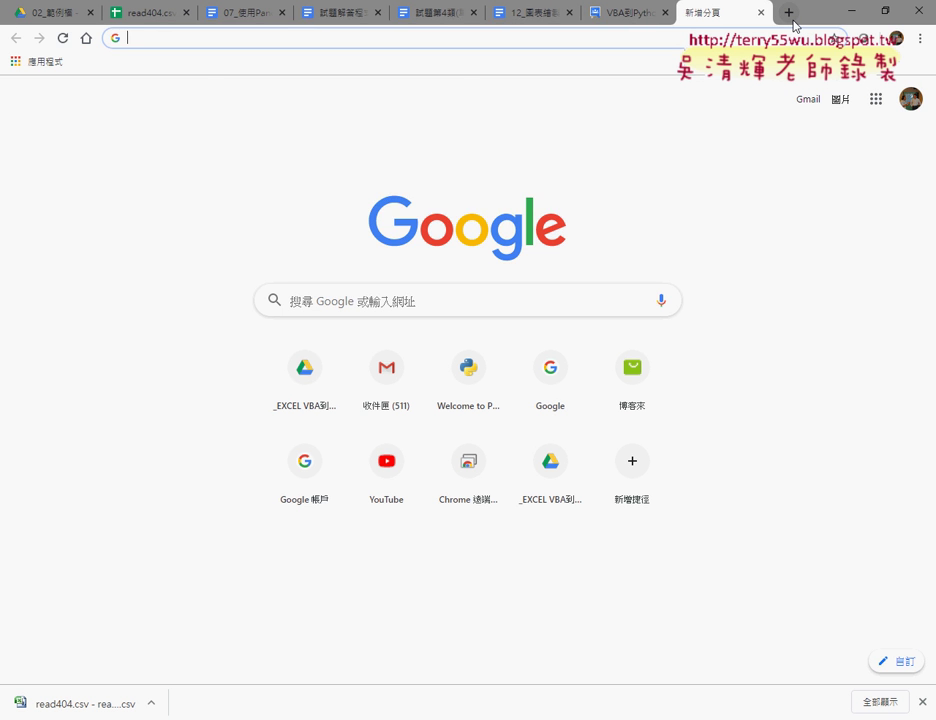
{"action": "type", "text": "python.org"}
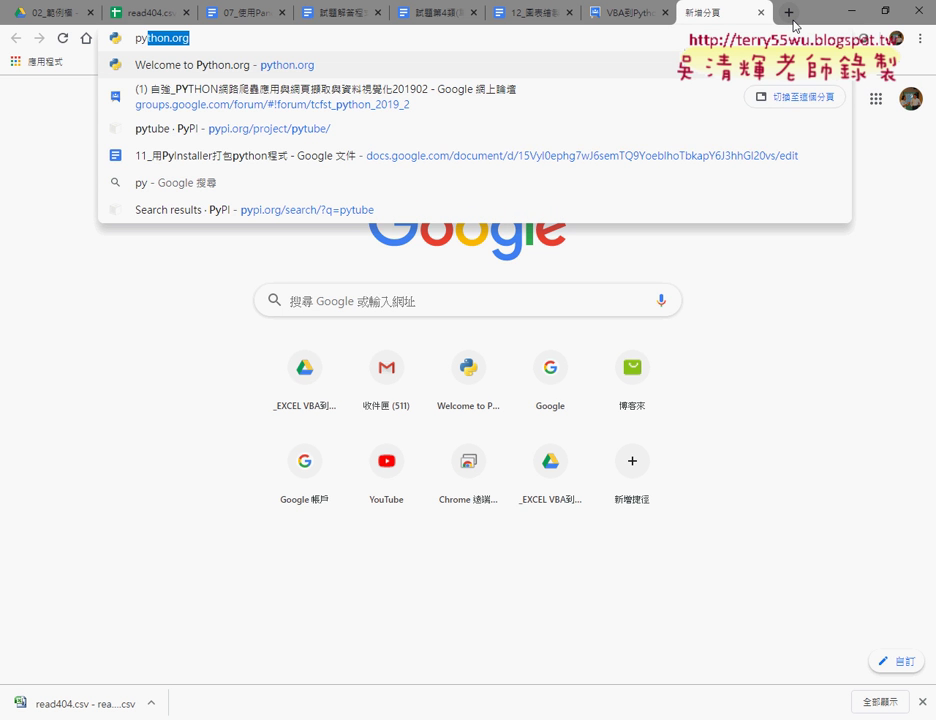
{"action": "key", "text": "Return"}
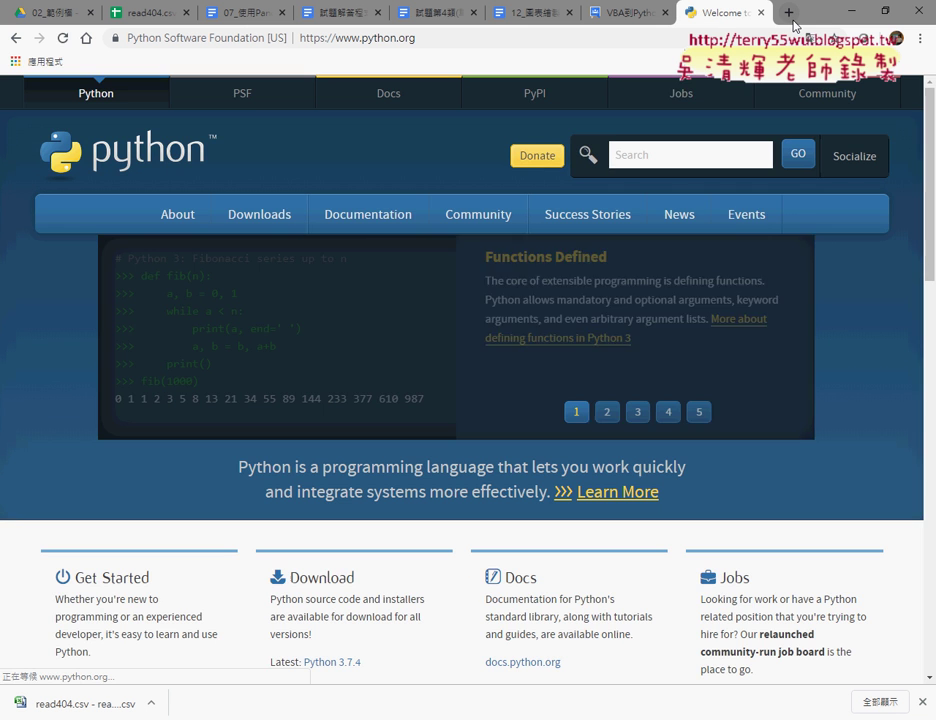
{"action": "left_click", "coordinate": [543, 93]}
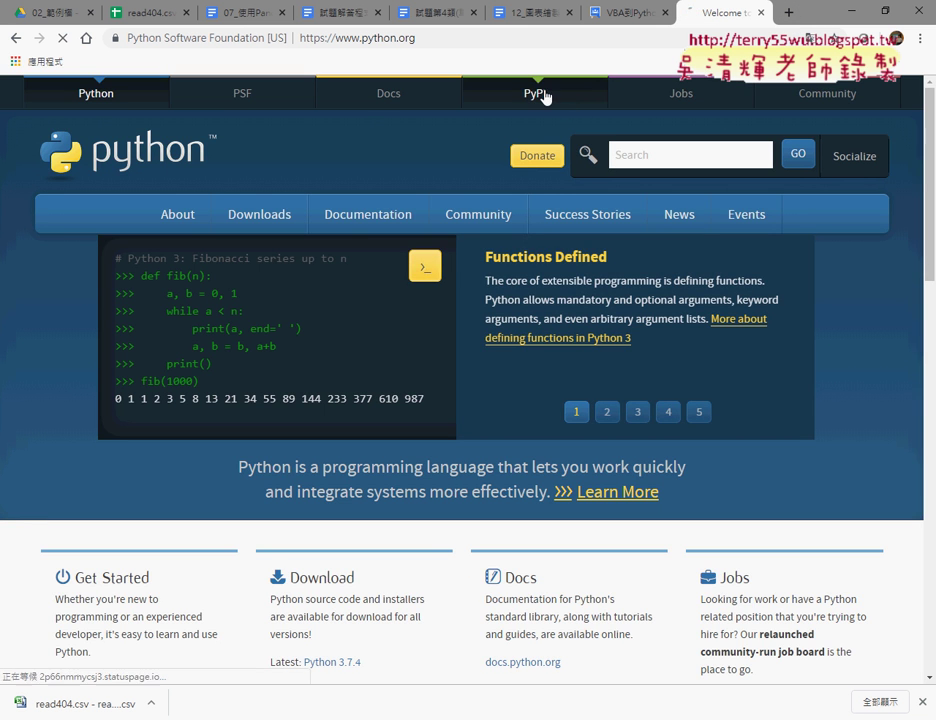
Search PyPI for pytube and follow the pytube 9.5.1 project's homepage link to GitHub
{"action": "left_click", "coordinate": [467, 300]}
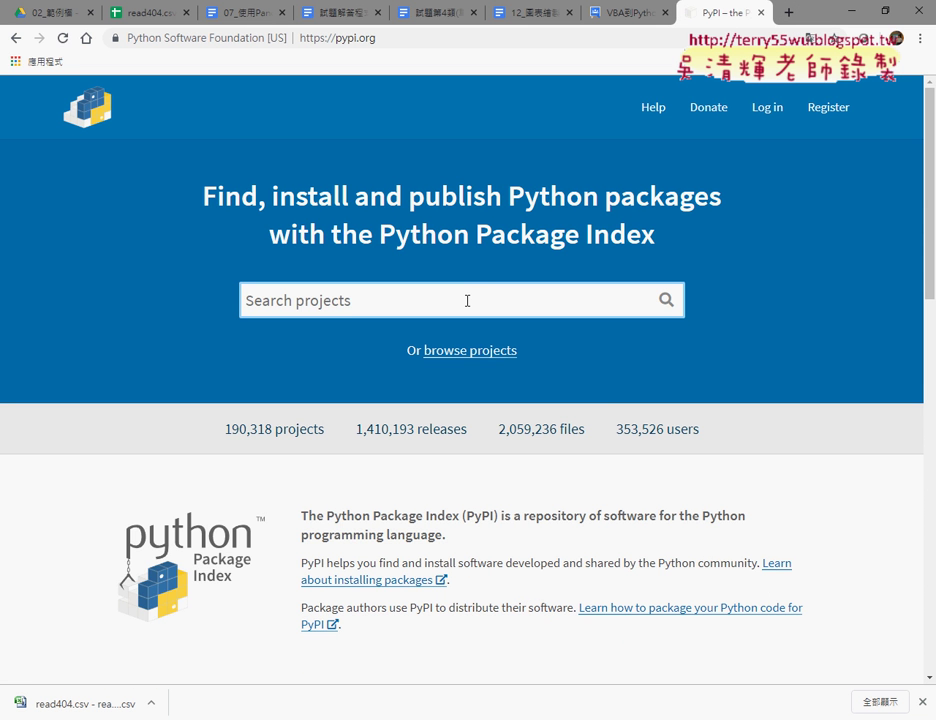
{"action": "left_click", "coordinate": [467, 300]}
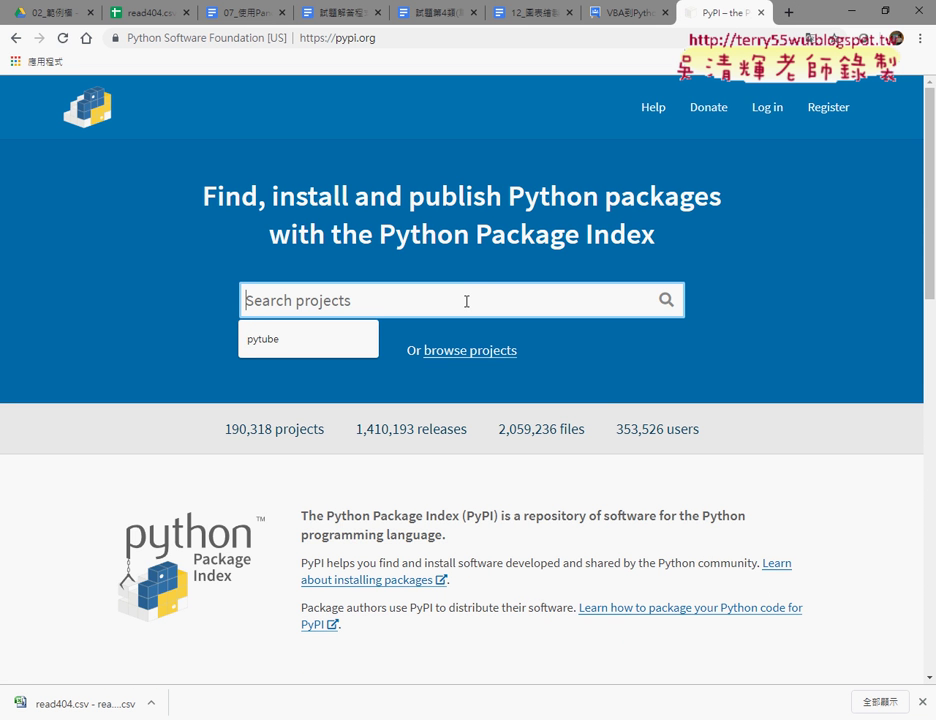
{"action": "left_click", "coordinate": [353, 352]}
{"action": "left_click", "coordinate": [665, 300]}
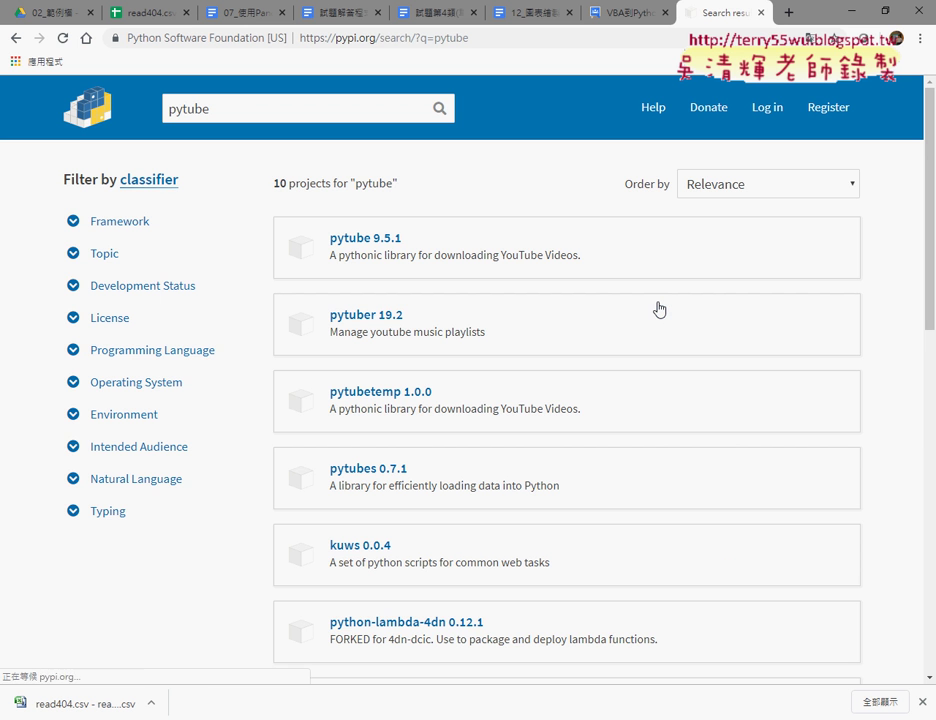
{"action": "left_click", "coordinate": [372, 240]}
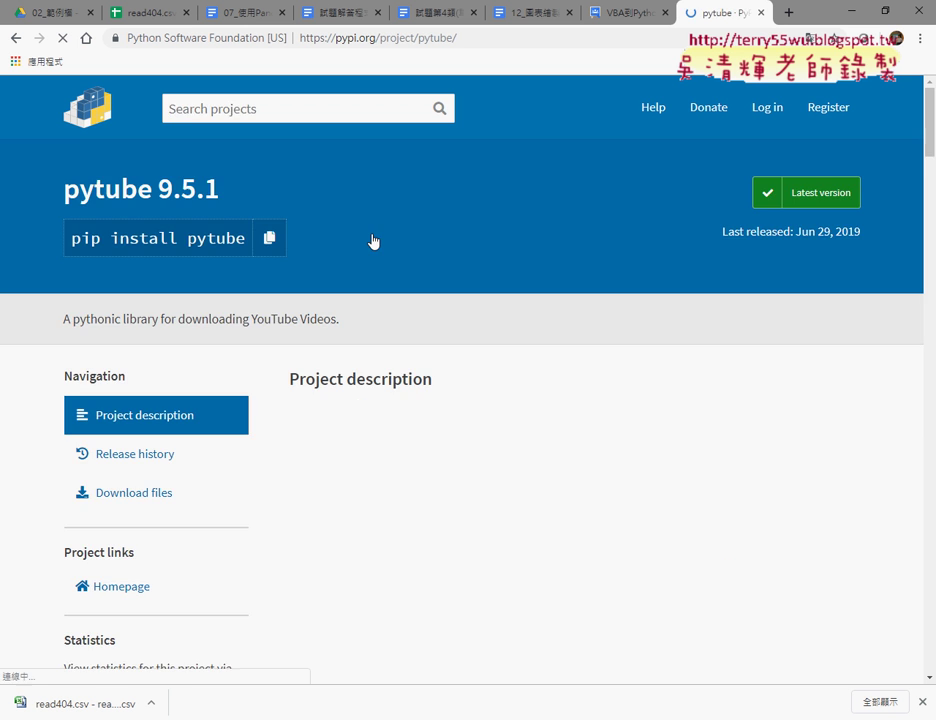
{"action": "scroll", "coordinate": [178, 524], "scroll_direction": "down", "scroll_amount": 2}
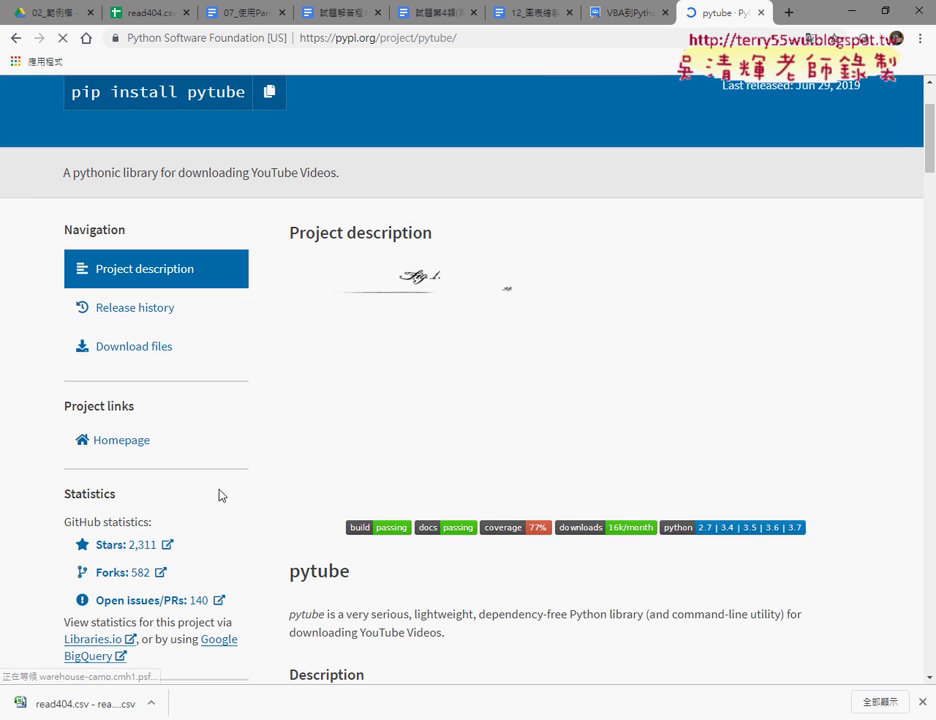
{"action": "left_click", "coordinate": [115, 447]}
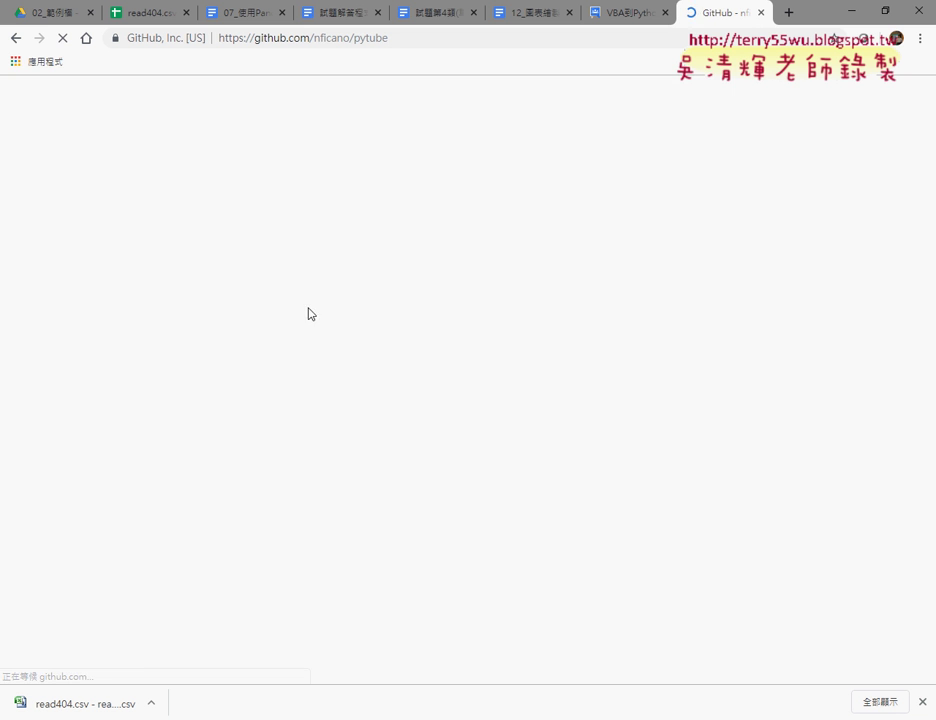
Open pytube issue #434, the KeyError 'title' playlist bug, and read down to the pull/435 fix
{"action": "left_click", "coordinate": [205, 199]}
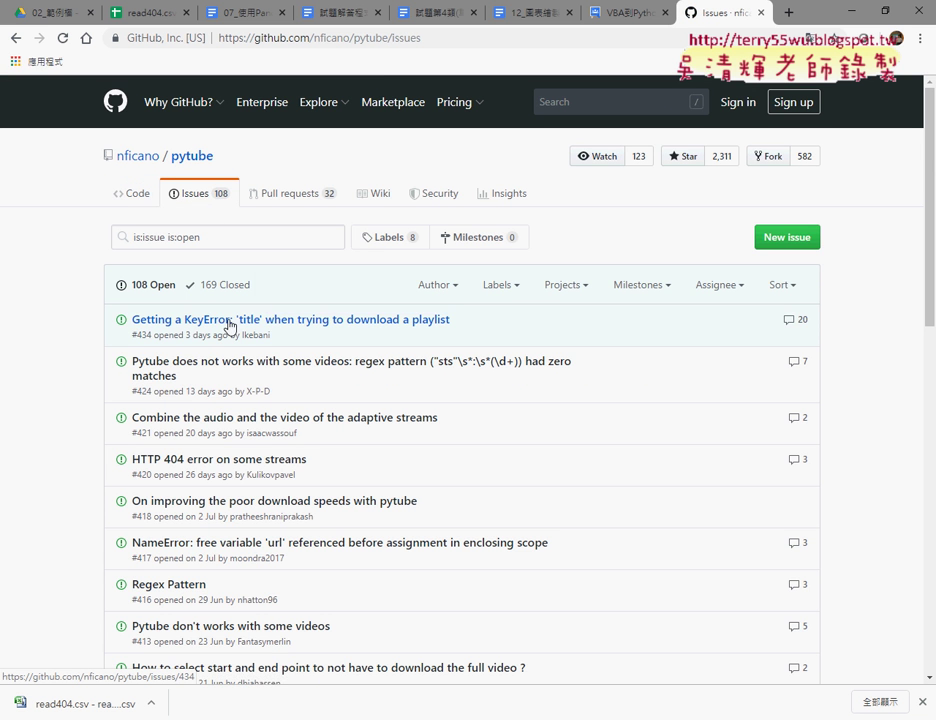
{"action": "left_click", "coordinate": [318, 329]}
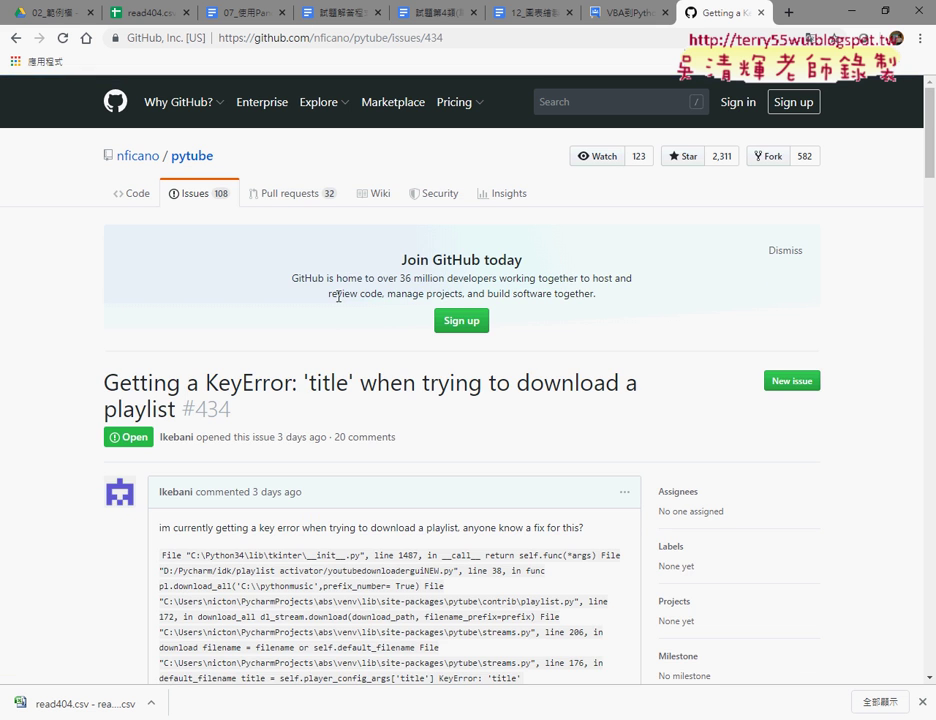
{"action": "scroll", "coordinate": [338, 296], "scroll_direction": "down", "scroll_amount": 4}
{"action": "scroll", "coordinate": [340, 300], "scroll_direction": "down", "scroll_amount": 4}
{"action": "scroll", "coordinate": [343, 304], "scroll_direction": "down", "scroll_amount": 3}
{"action": "scroll", "coordinate": [344, 304], "scroll_direction": "down", "scroll_amount": 4}
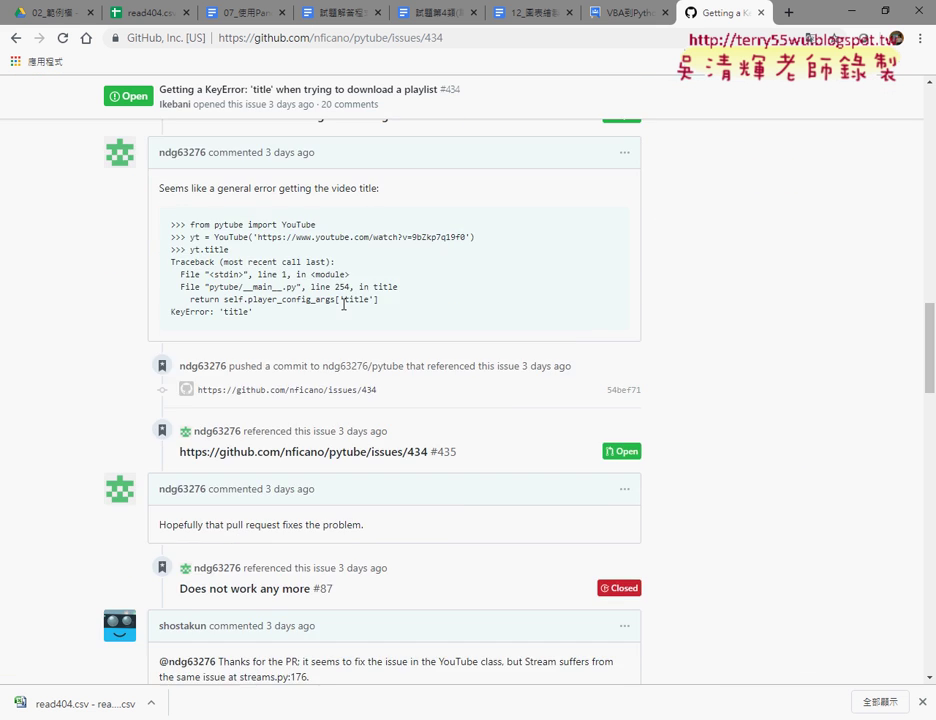
{"action": "scroll", "coordinate": [344, 304], "scroll_direction": "down", "scroll_amount": 5}
{"action": "scroll", "coordinate": [344, 304], "scroll_direction": "down", "scroll_amount": 5}
{"action": "scroll", "coordinate": [344, 304], "scroll_direction": "down", "scroll_amount": 5}
{"action": "scroll", "coordinate": [344, 304], "scroll_direction": "down", "scroll_amount": 4}
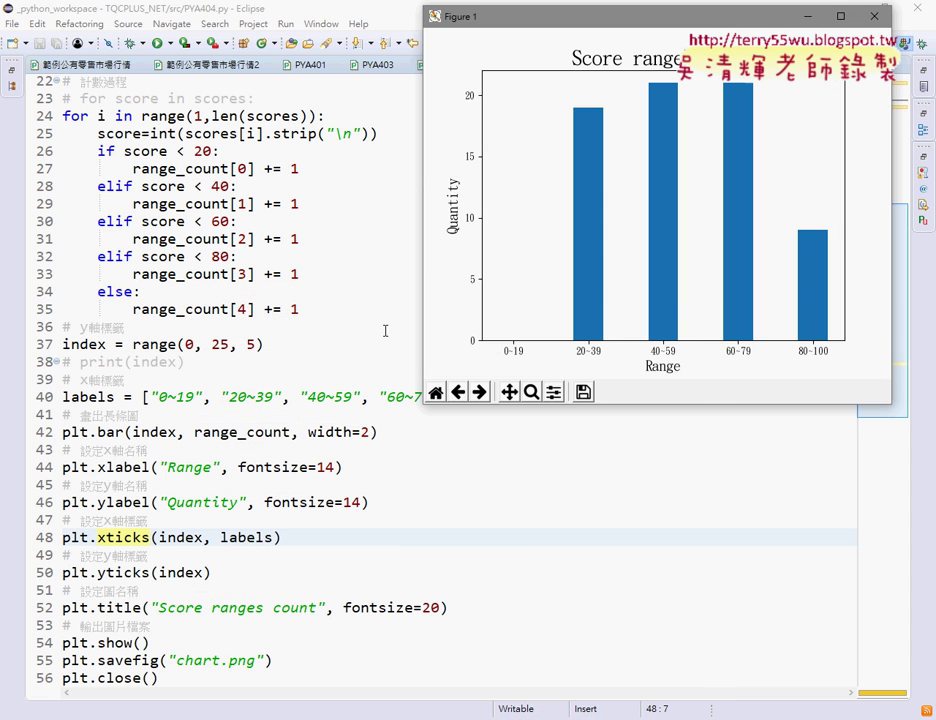
{"action": "left_click", "coordinate": [372, 190]}
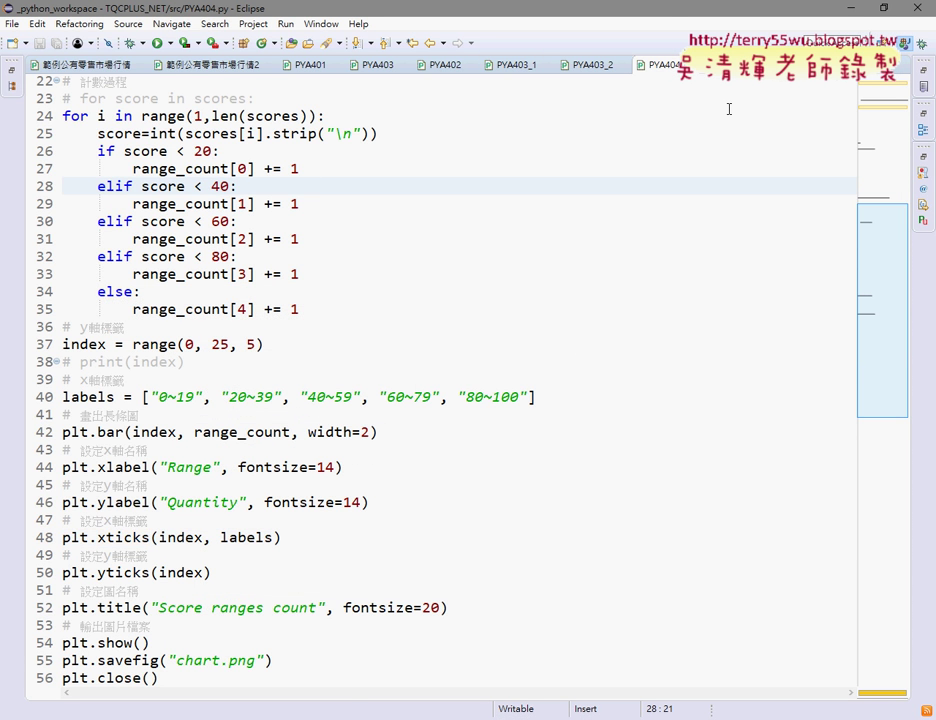
{"action": "key", "text": "alt+Tab"}
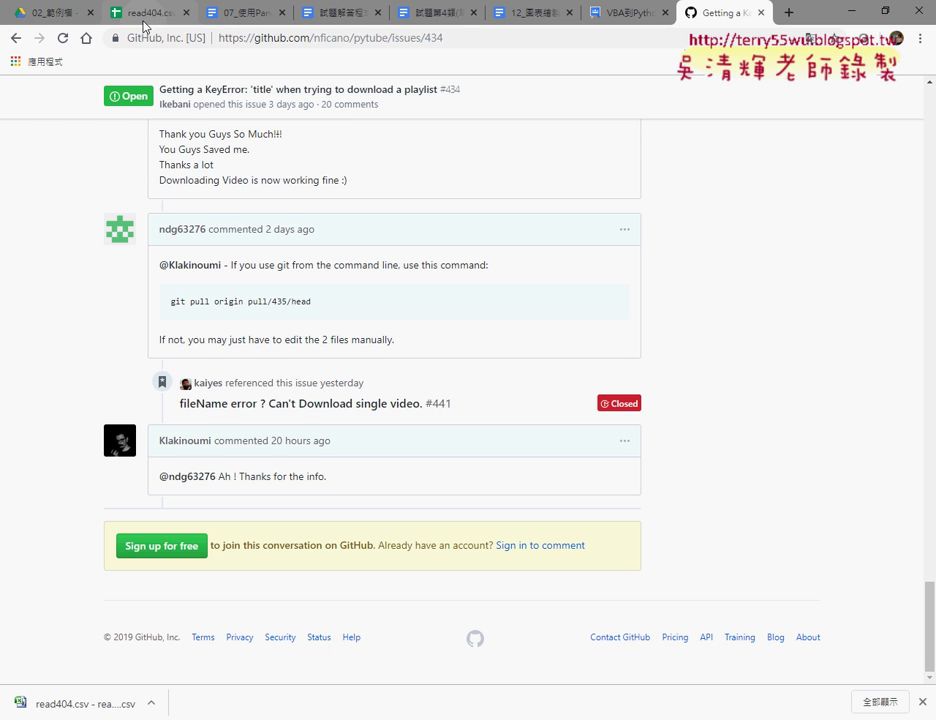
{"action": "left_click", "coordinate": [60, 14]}
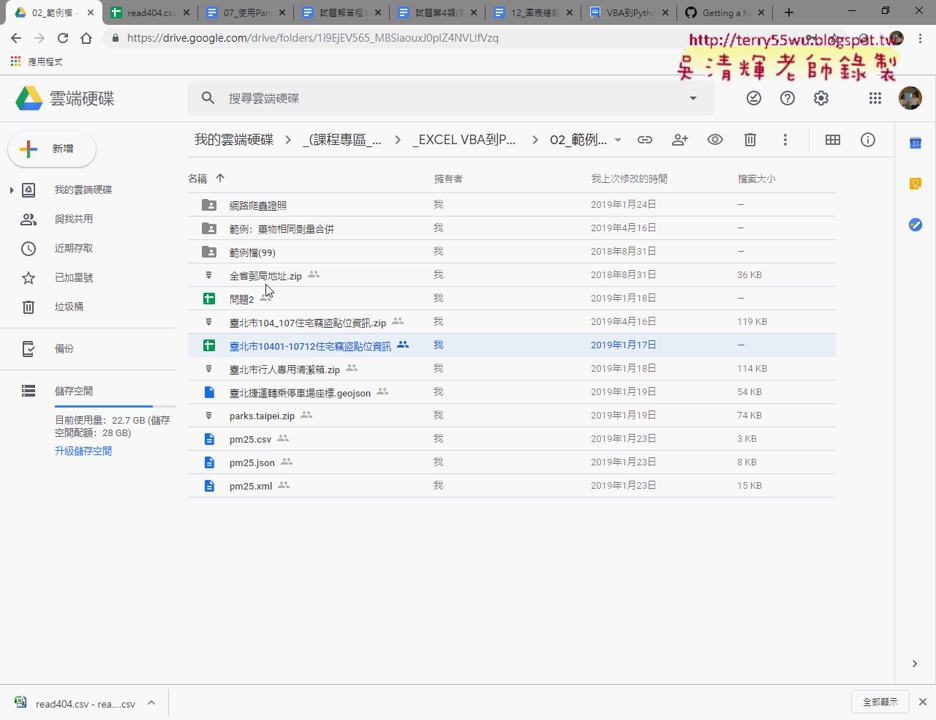
{"action": "left_click", "coordinate": [308, 330]}
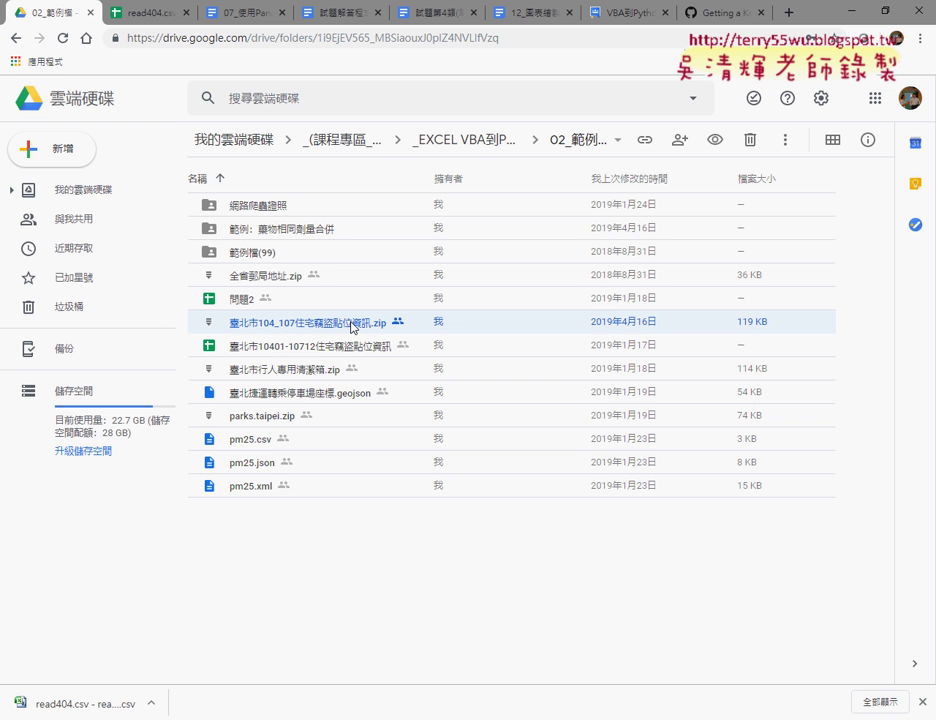
{"action": "left_click", "coordinate": [347, 350]}
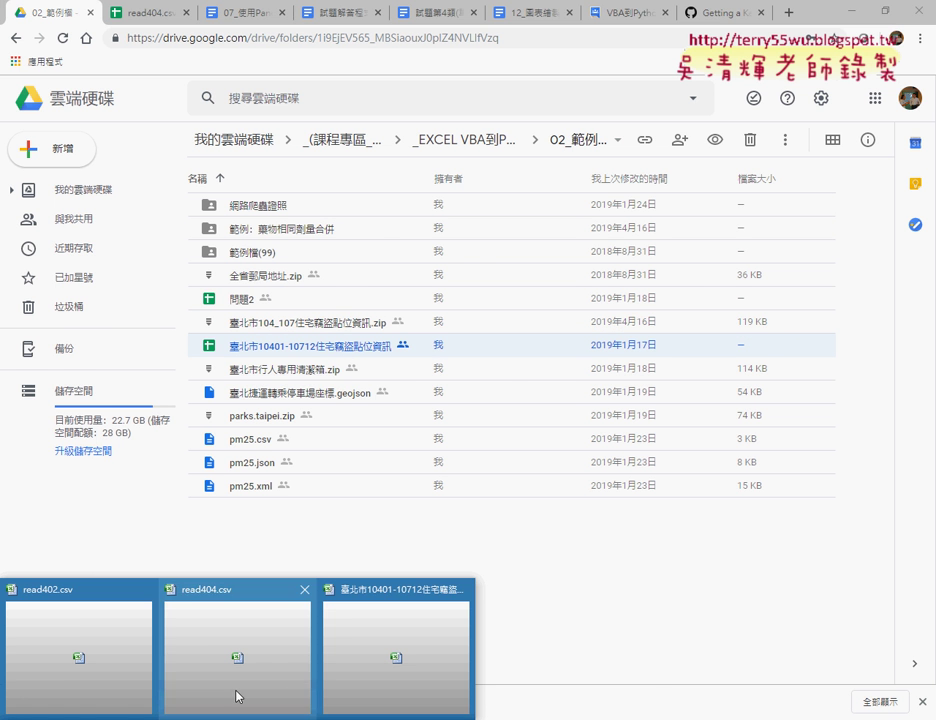
In the burglary workbook, inspect E2's MID district formula in the Function Arguments dialog
{"action": "left_click", "coordinate": [368, 668]}
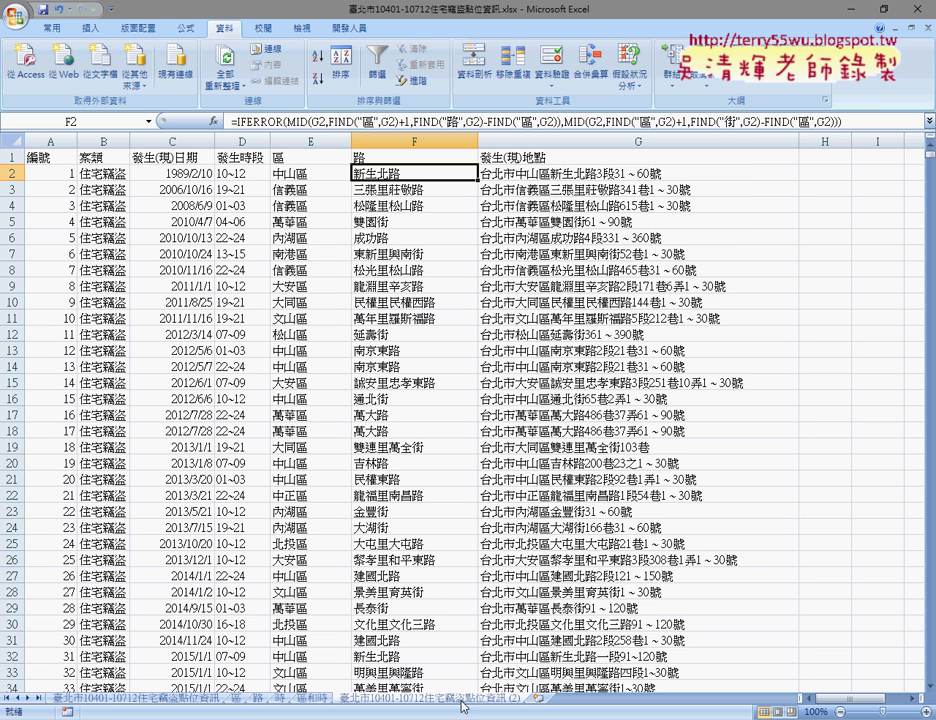
{"action": "left_click", "coordinate": [313, 140]}
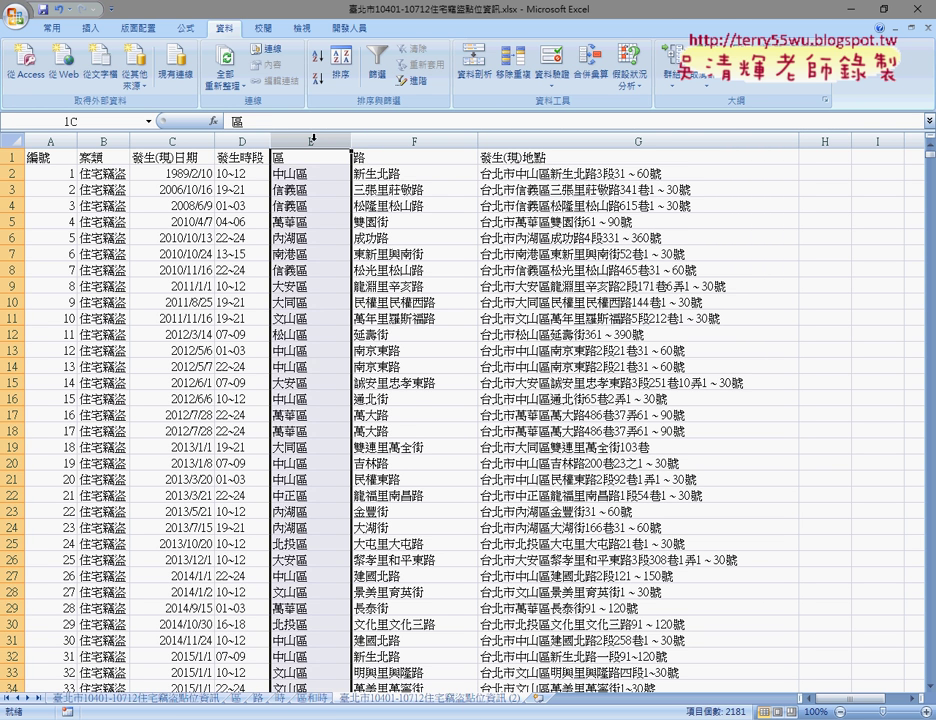
{"action": "left_click", "coordinate": [316, 174]}
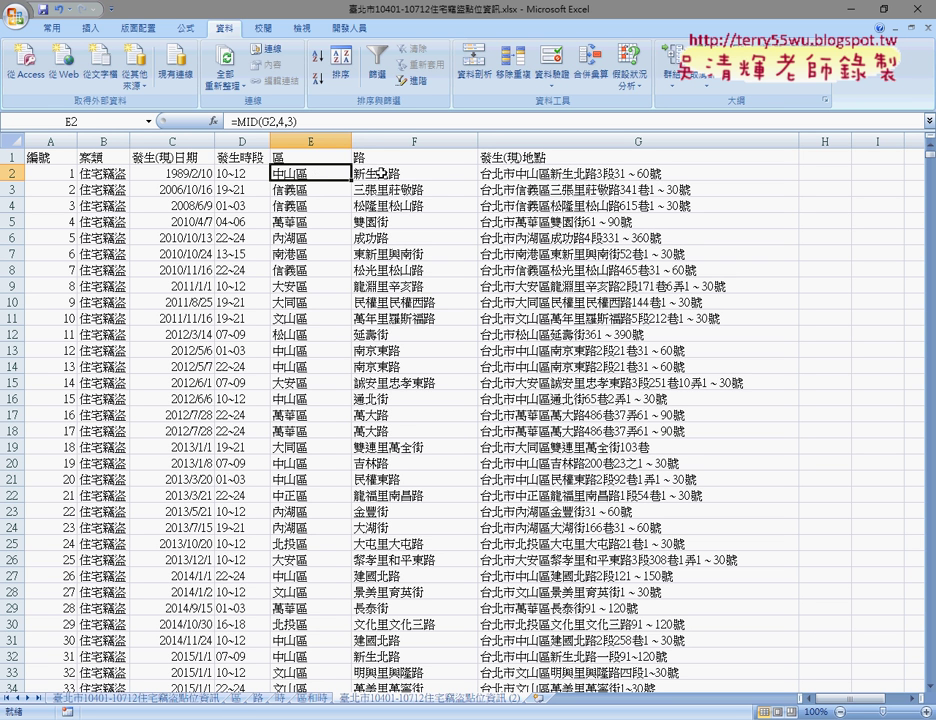
{"action": "left_click", "coordinate": [262, 121]}
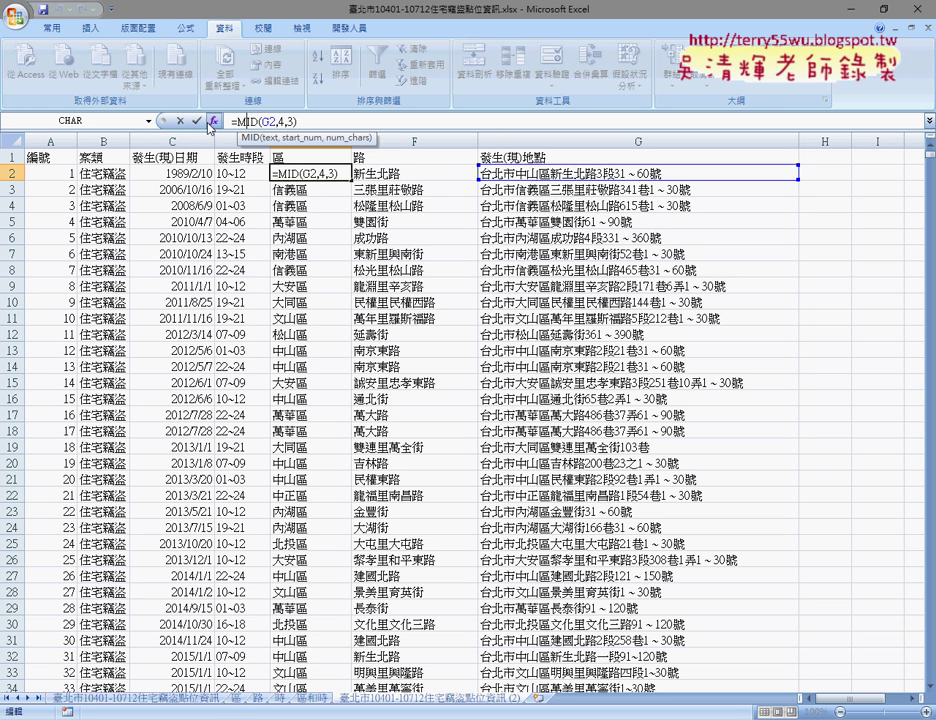
{"action": "left_click", "coordinate": [197, 121]}
{"action": "left_click", "coordinate": [212, 121]}
{"action": "left_click_drag", "start_coordinate": [277, 75], "coordinate": [390, 303]}
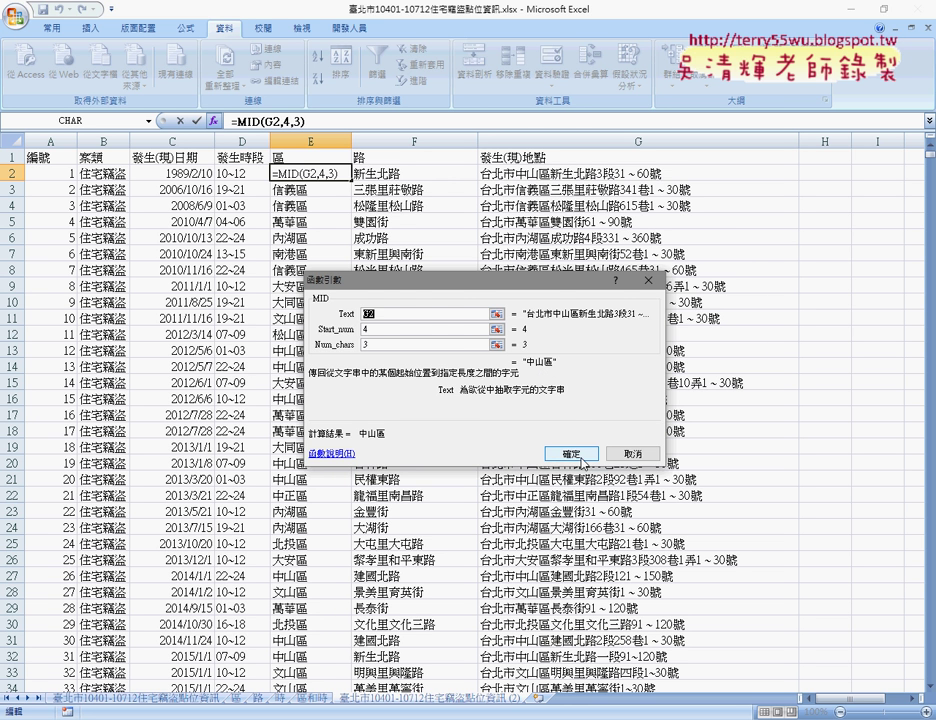
{"action": "left_click", "coordinate": [556, 460]}
Inspect F2's road formula, highlighting the FIND("路",G2) Num_chars argument, then show the 區 sheet
{"action": "left_click", "coordinate": [401, 173]}
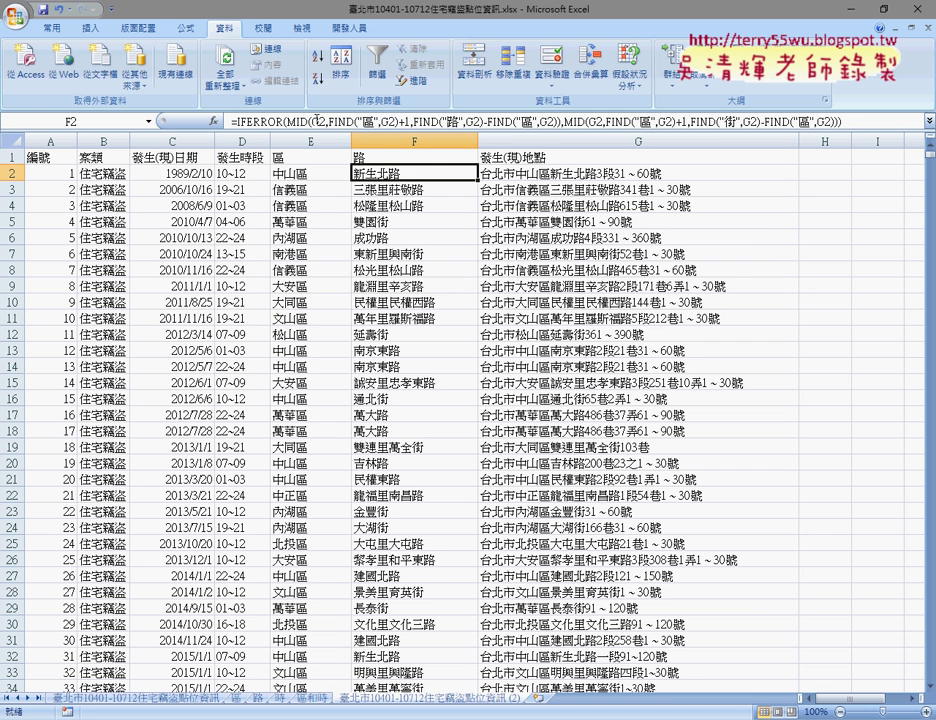
{"action": "left_click", "coordinate": [337, 131]}
{"action": "left_click", "coordinate": [213, 121]}
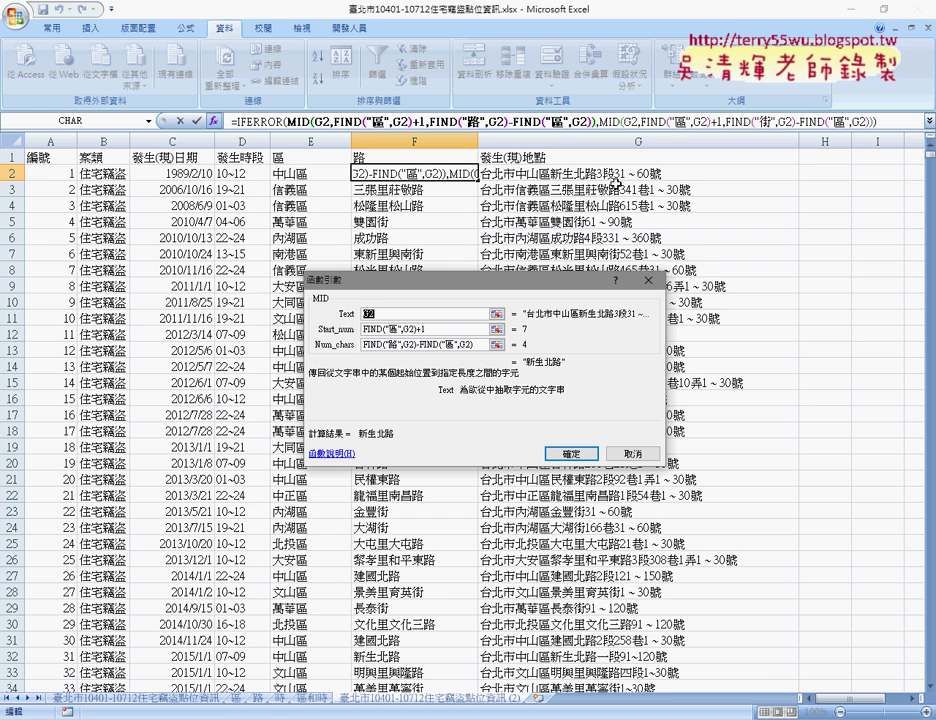
{"action": "left_click", "coordinate": [418, 346]}
{"action": "left_click_drag", "start_coordinate": [391, 345], "coordinate": [333, 341]}
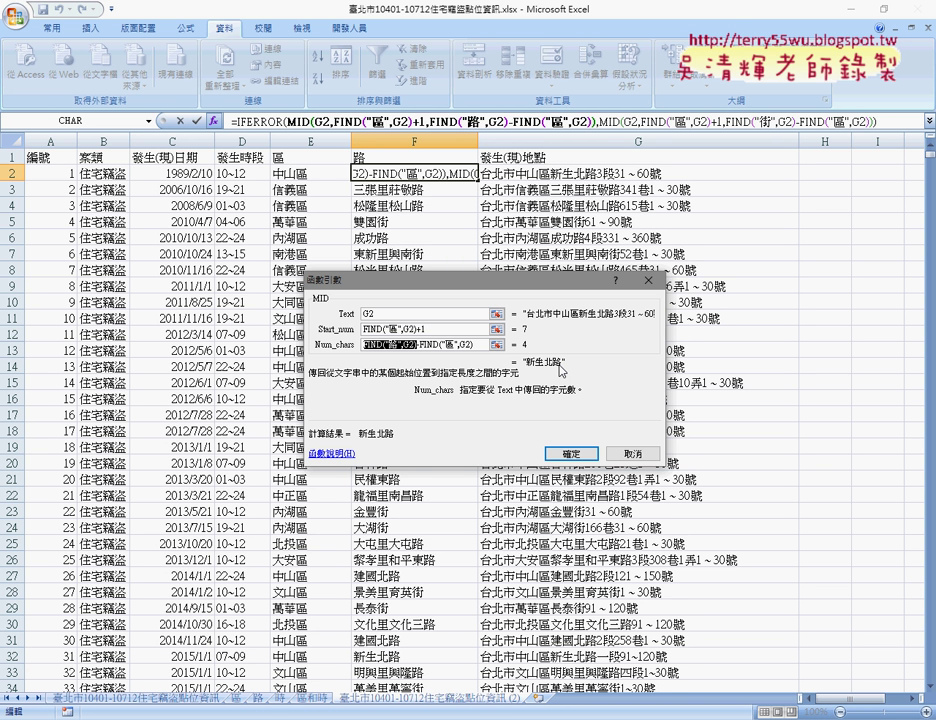
{"action": "left_click", "coordinate": [578, 451]}
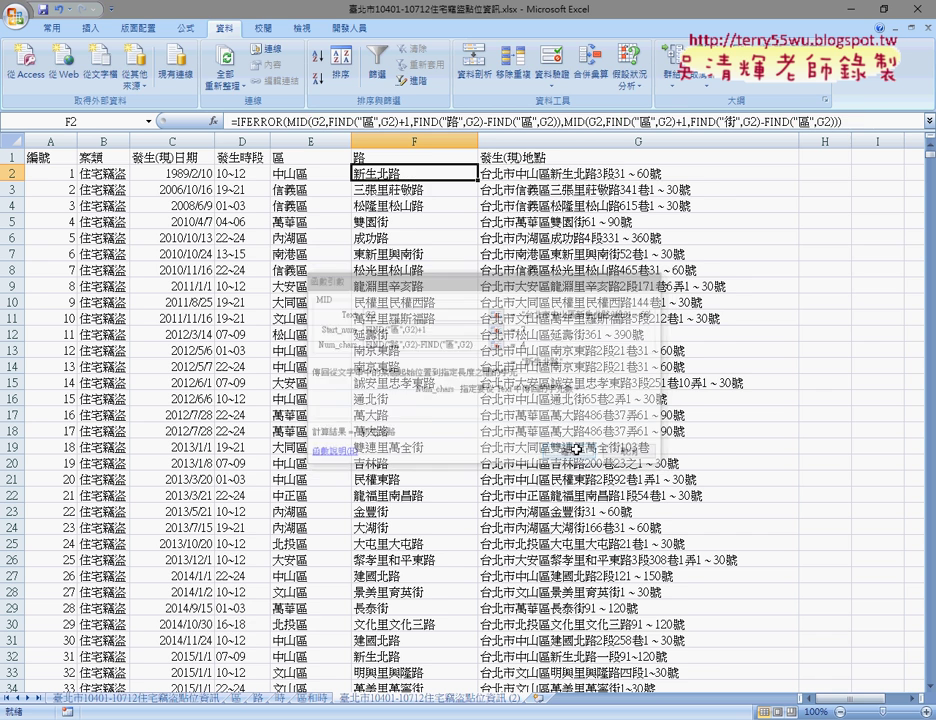
{"action": "left_click", "coordinate": [238, 700]}
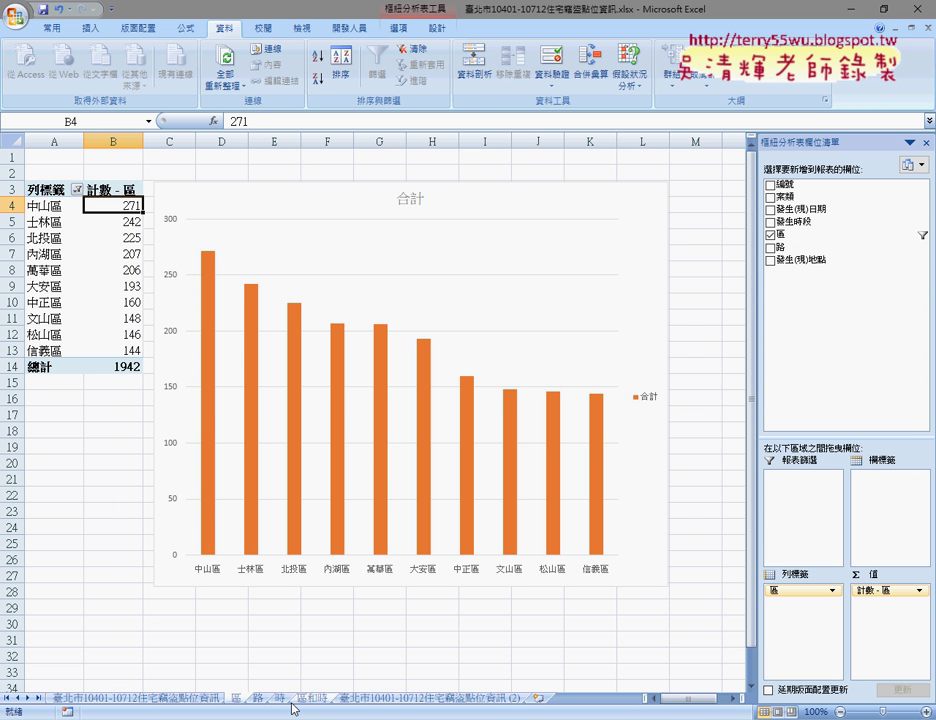
Flip through the 路, 時 and 區和時 pivot chart sheets, then close the workbook with Alt+F4
{"action": "left_click", "coordinate": [257, 699]}
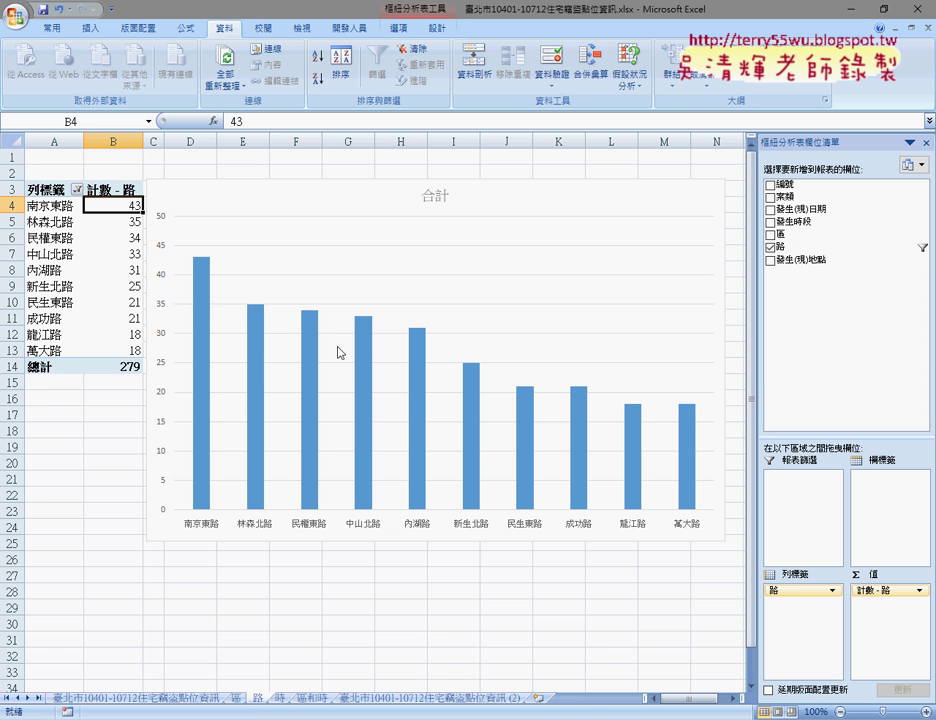
{"action": "left_click", "coordinate": [282, 699]}
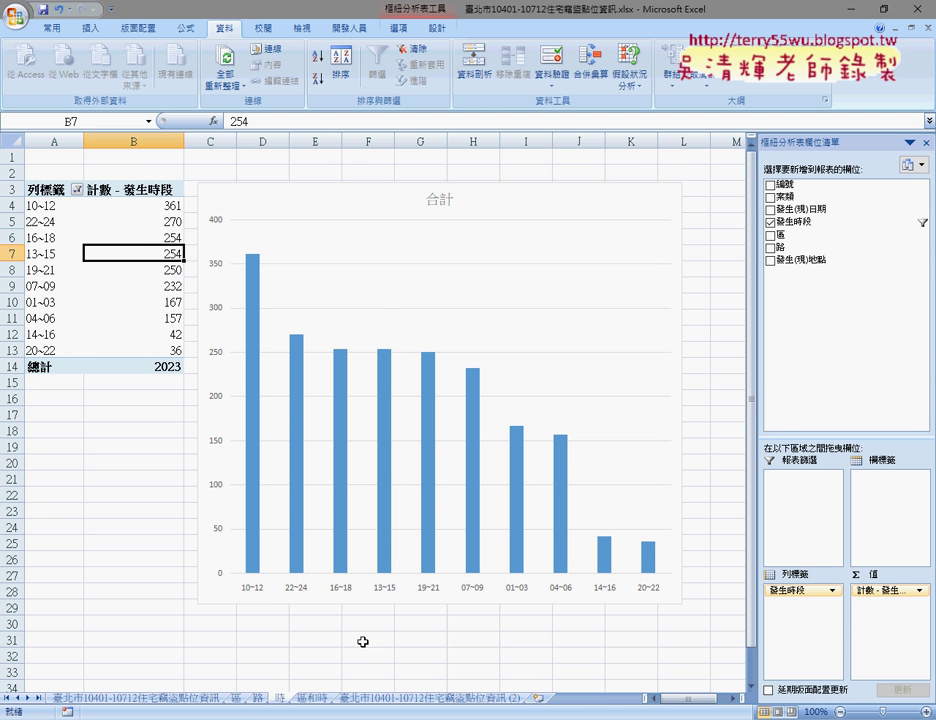
{"action": "left_click", "coordinate": [315, 703]}
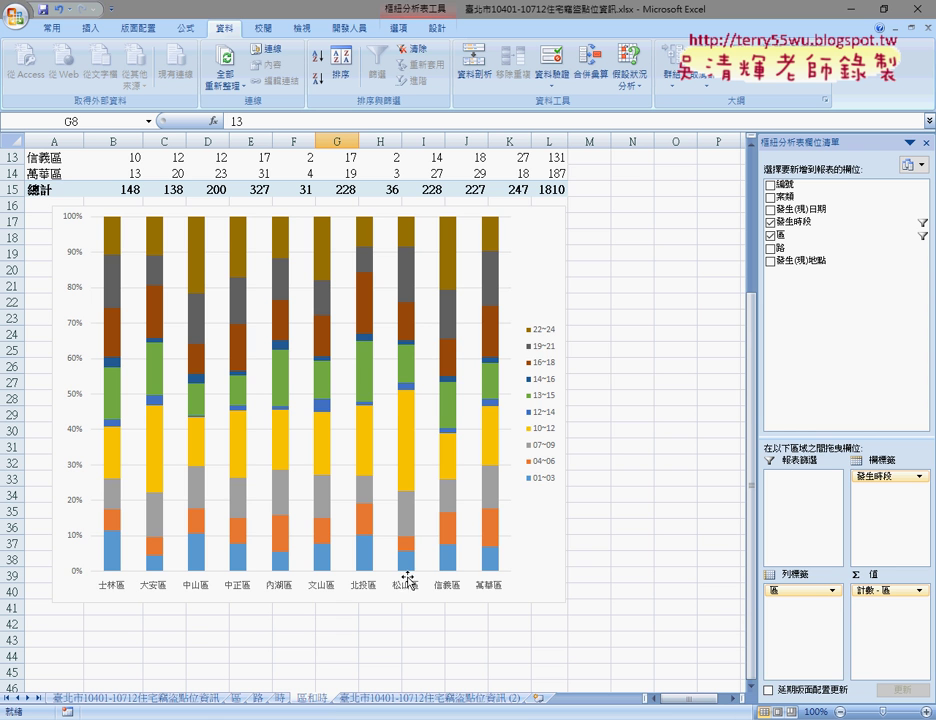
{"action": "key", "text": "alt+F4"}
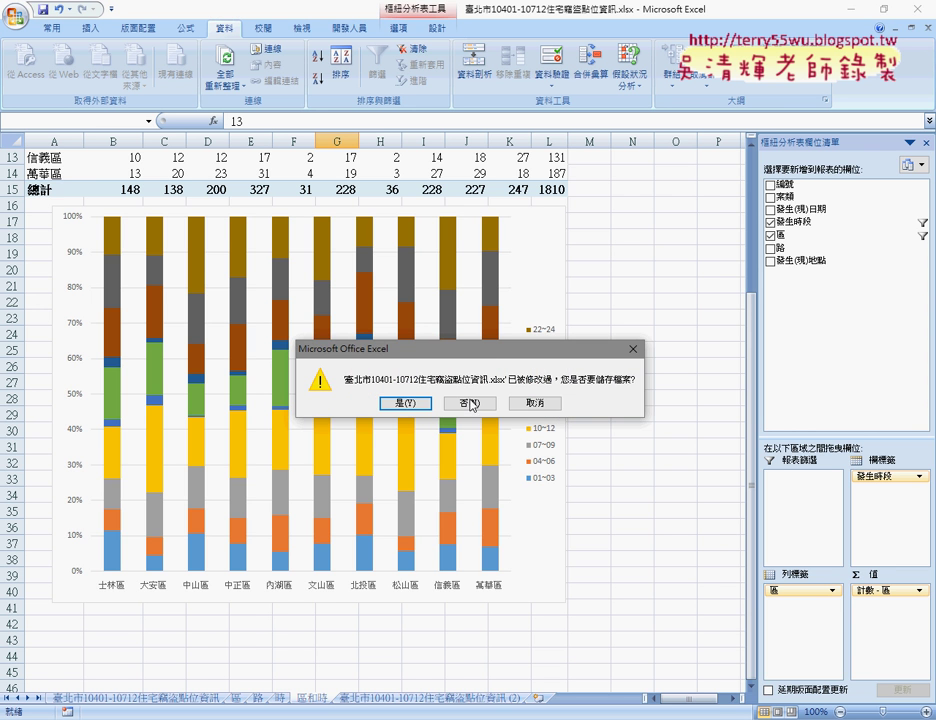
Discard changes to the burglary workbook, glance at the Explorer windows, then close read404.csv and read402.csv
{"action": "left_click", "coordinate": [470, 404]}
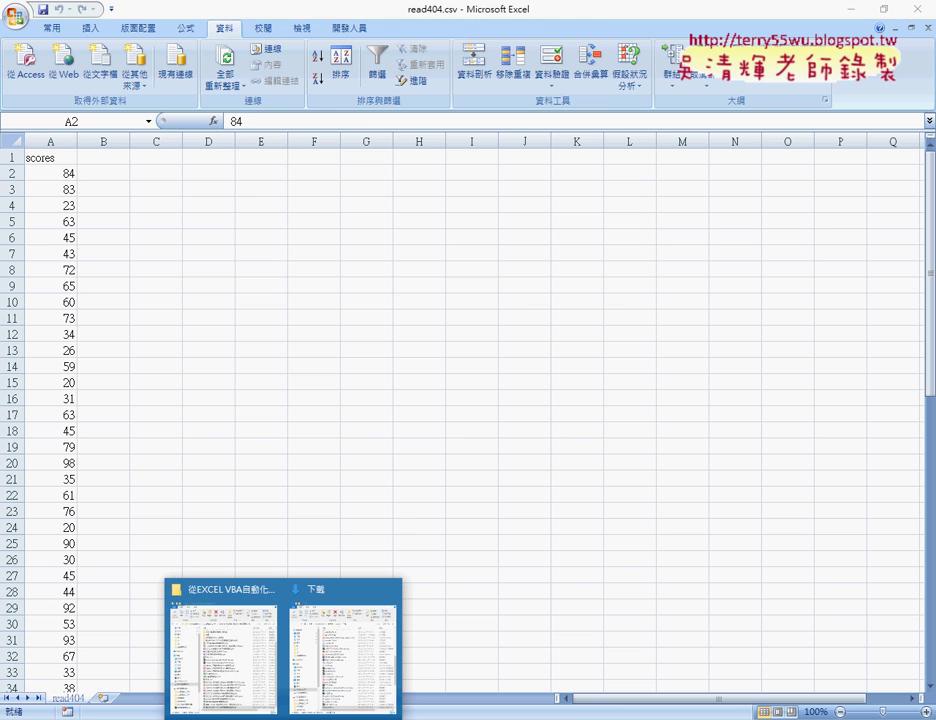
{"action": "left_click", "coordinate": [320, 690]}
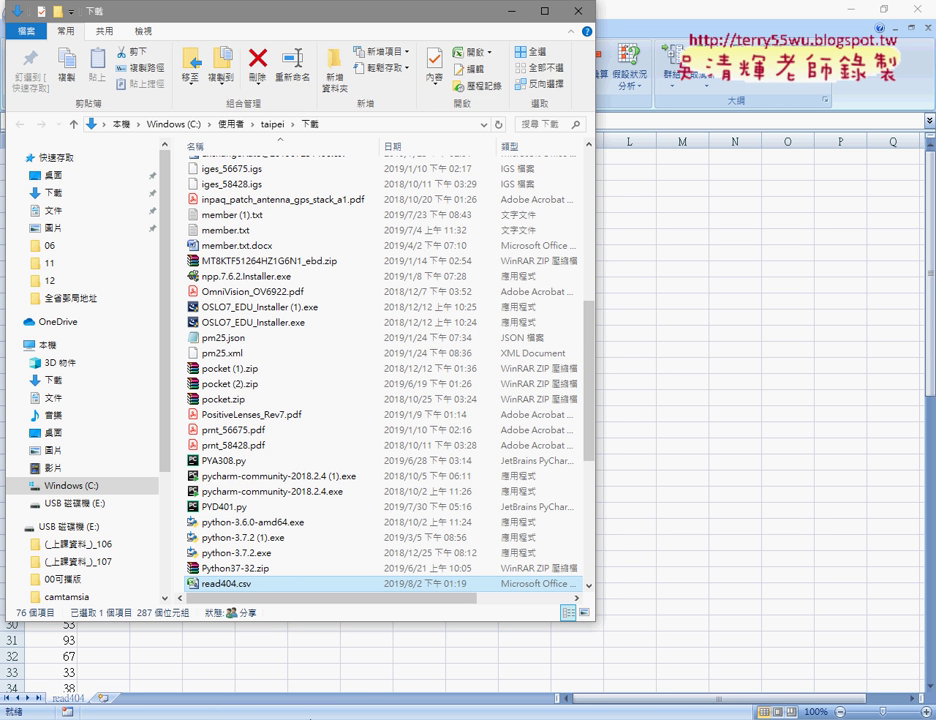
{"action": "left_click", "coordinate": [544, 11]}
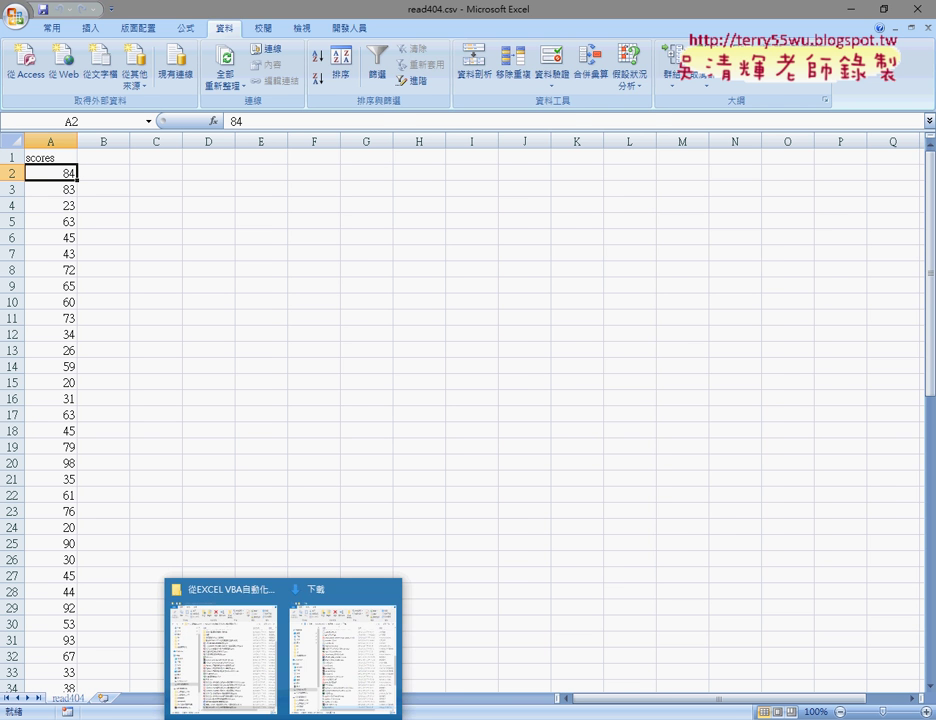
{"action": "left_click", "coordinate": [242, 641]}
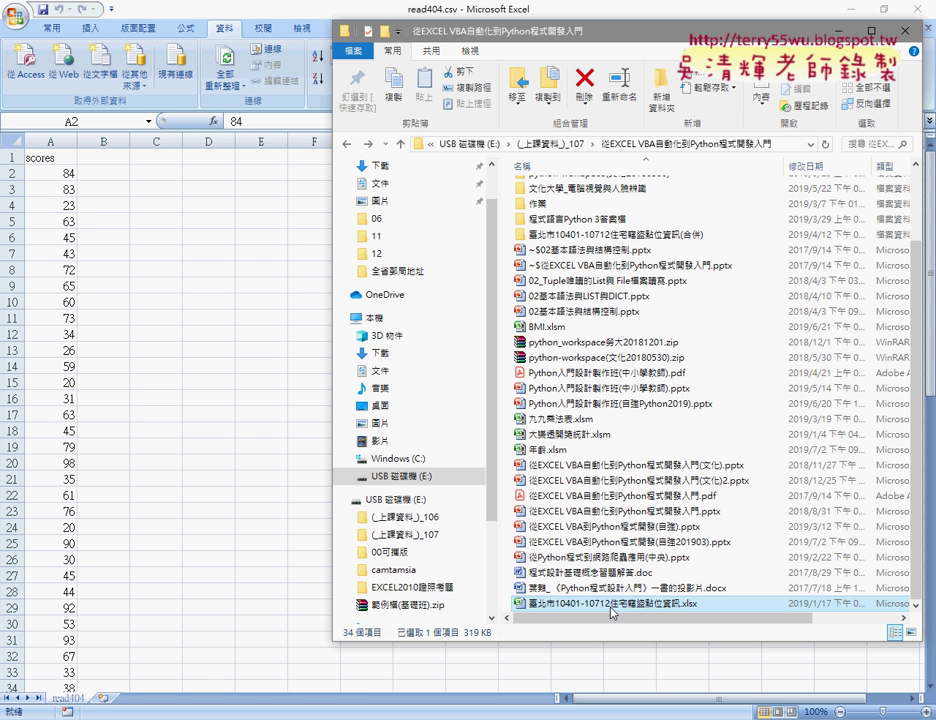
{"action": "left_click", "coordinate": [901, 31]}
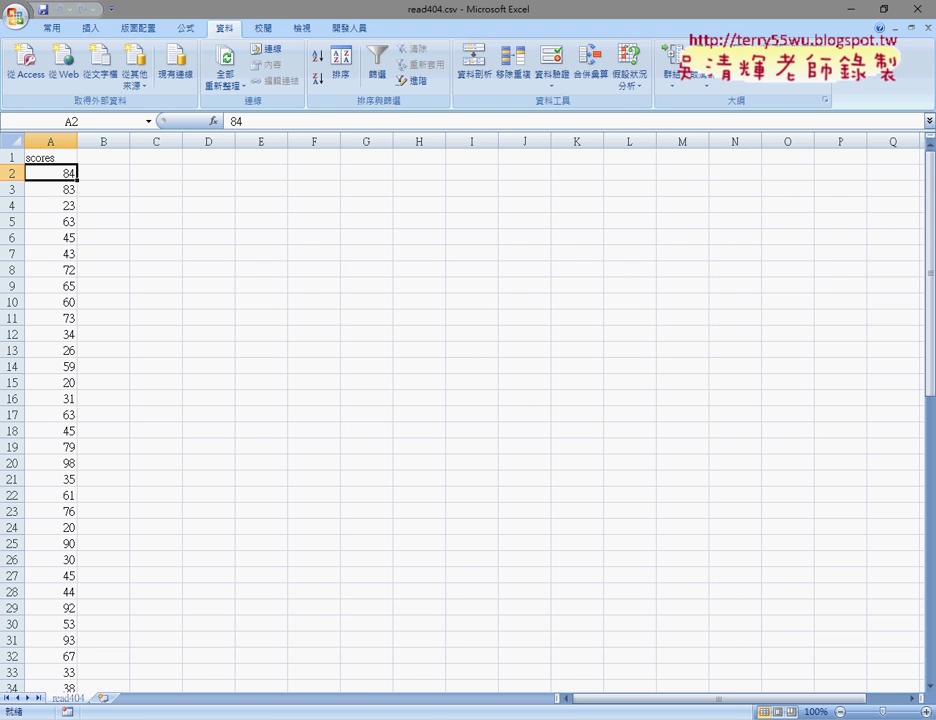
{"action": "left_click", "coordinate": [927, 12]}
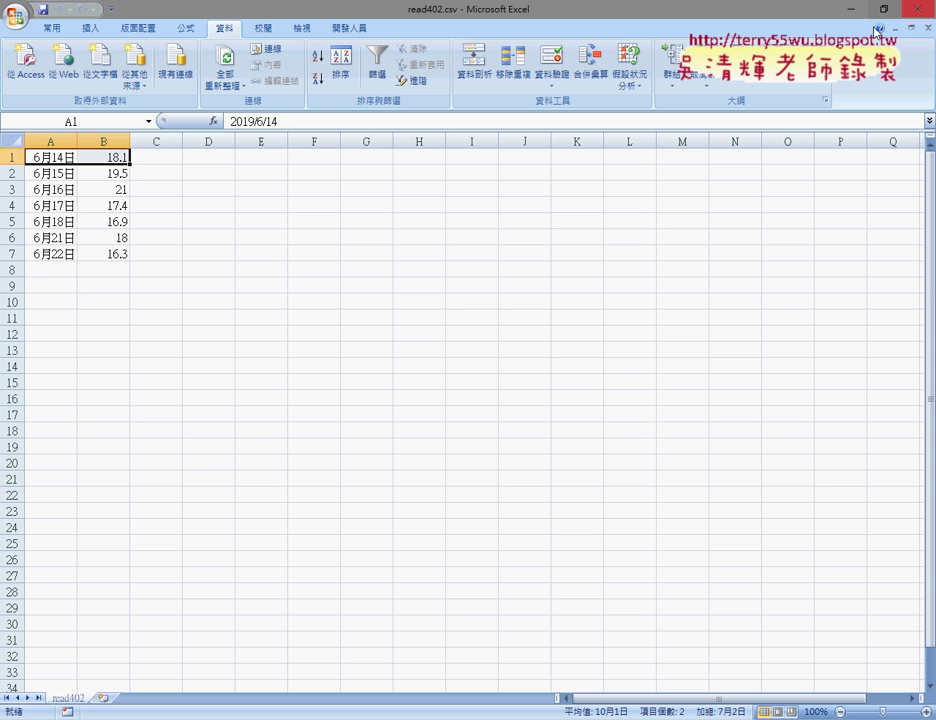
{"action": "left_click", "coordinate": [927, 12]}
{"action": "left_click", "coordinate": [226, 614]}
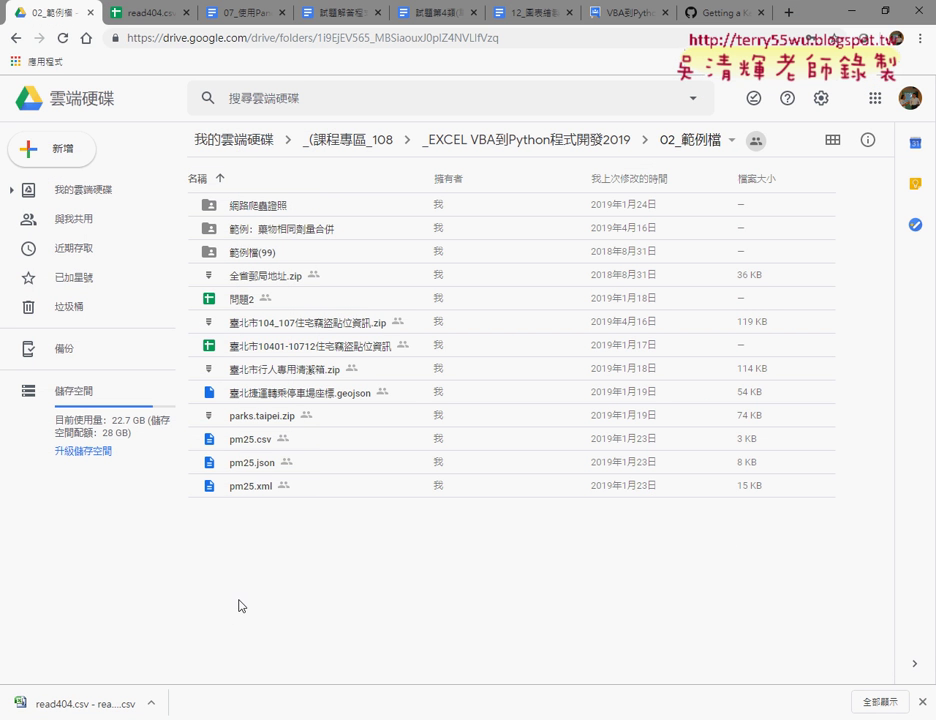
{"action": "left_click", "coordinate": [334, 350]}
{"action": "right_click", "coordinate": [334, 355]}
{"action": "mouse_move", "coordinate": [398, 364]}
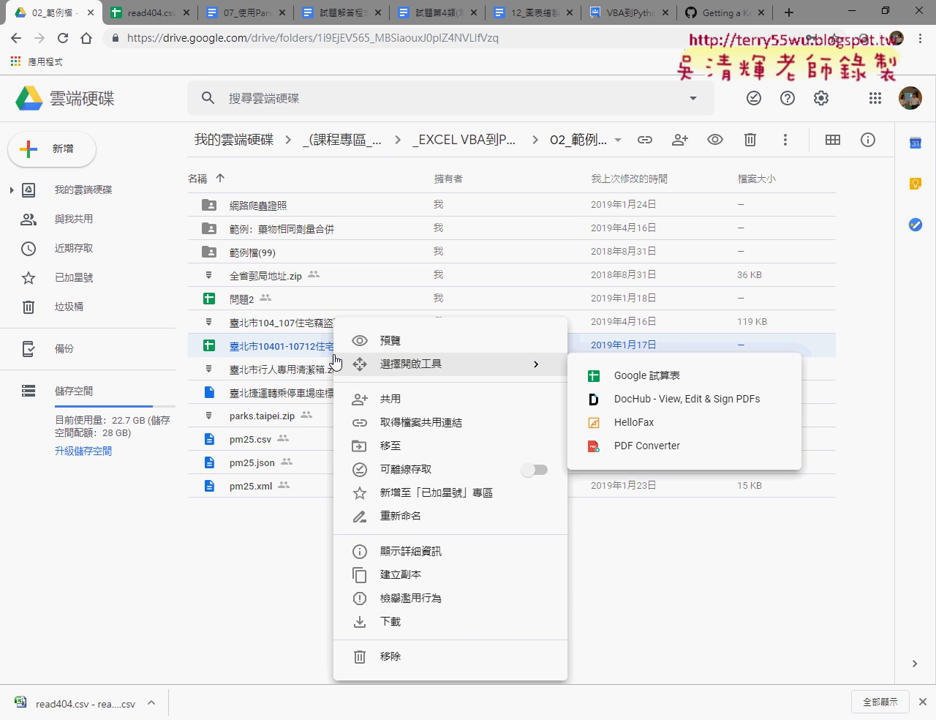
{"action": "left_click", "coordinate": [255, 572]}
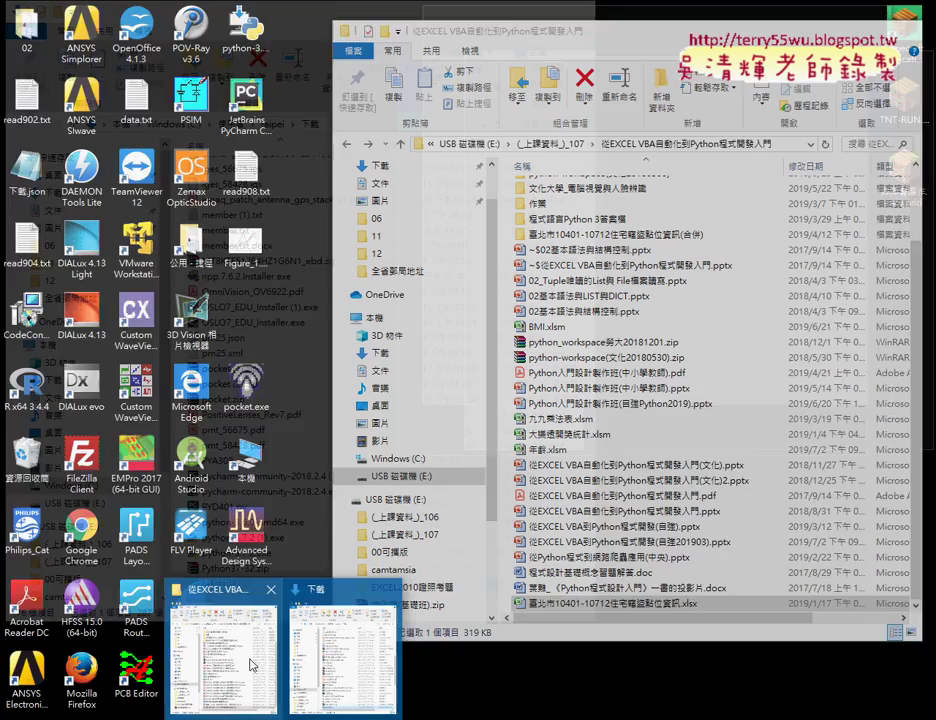
{"action": "left_click", "coordinate": [251, 664]}
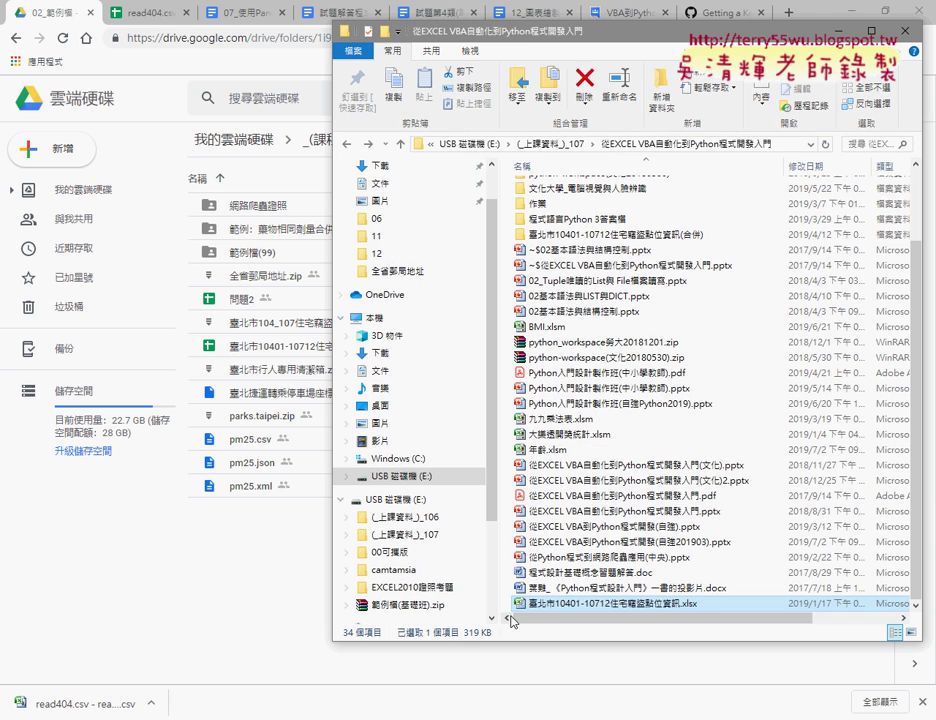
{"action": "left_click", "coordinate": [600, 607]}
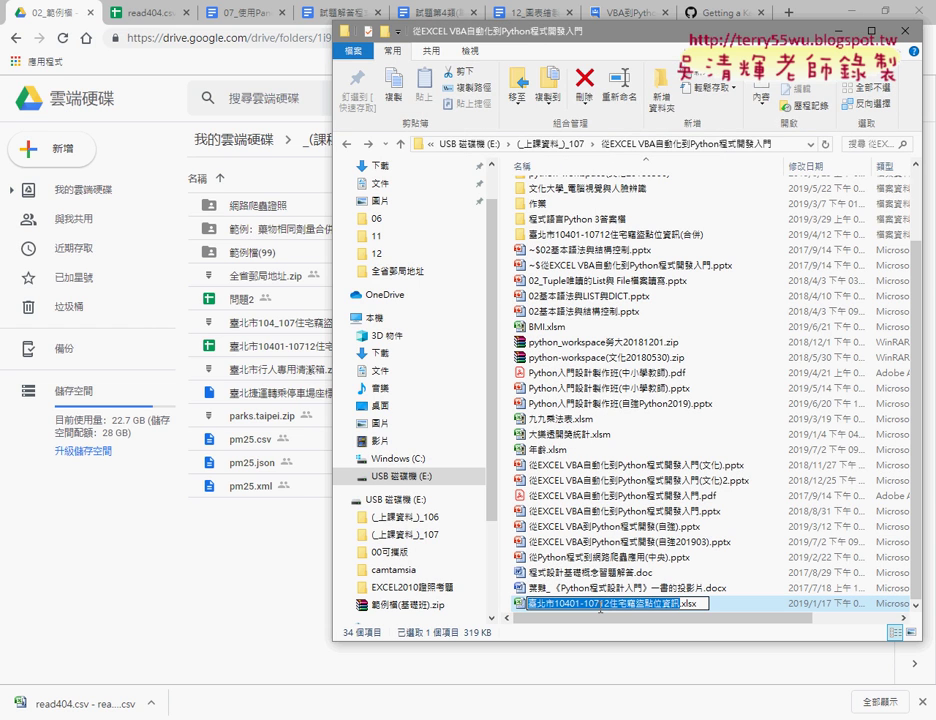